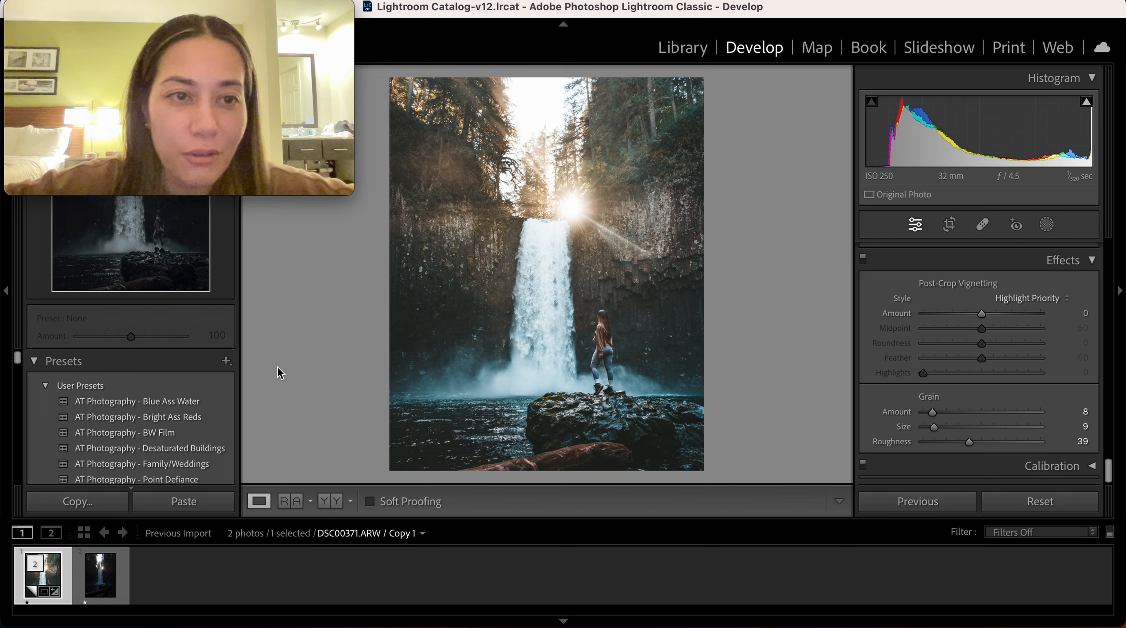
Step: Apply the AT Photography - Desaturated Buildings preset to the dark original waterfall photo and compare it with the edited copy
left_click(104, 582)
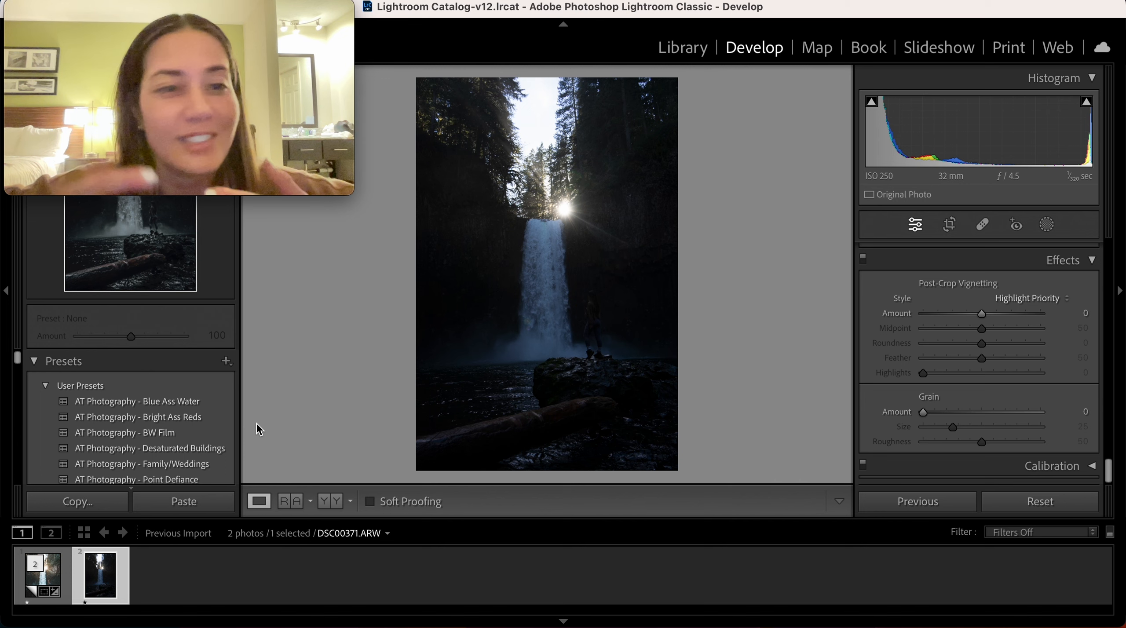
left_click(221, 449)
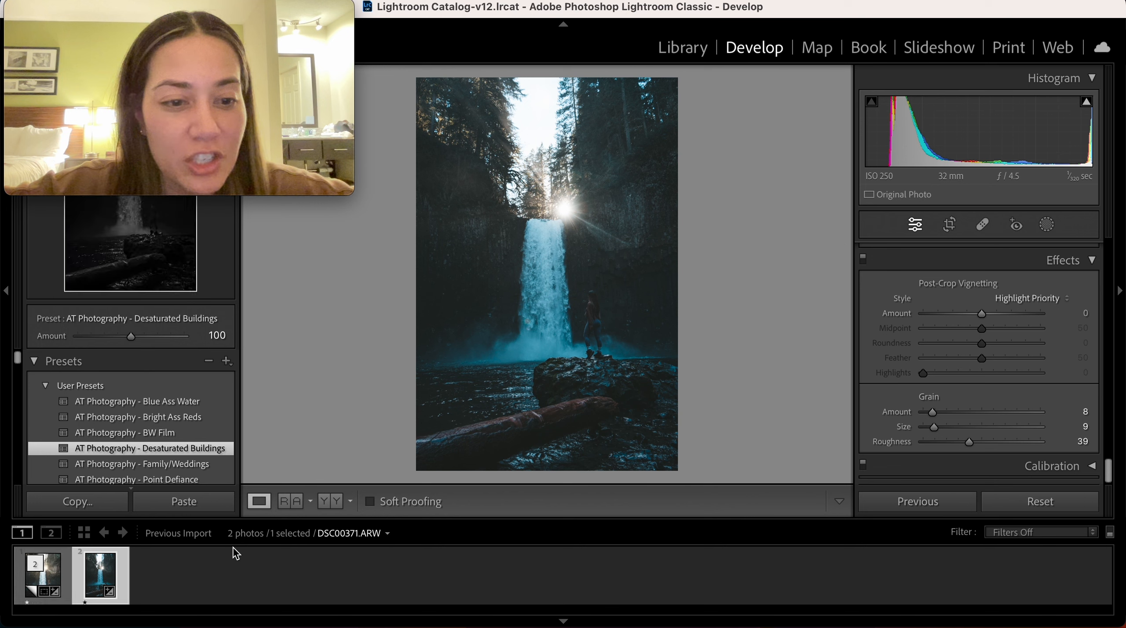
left_click(50, 580)
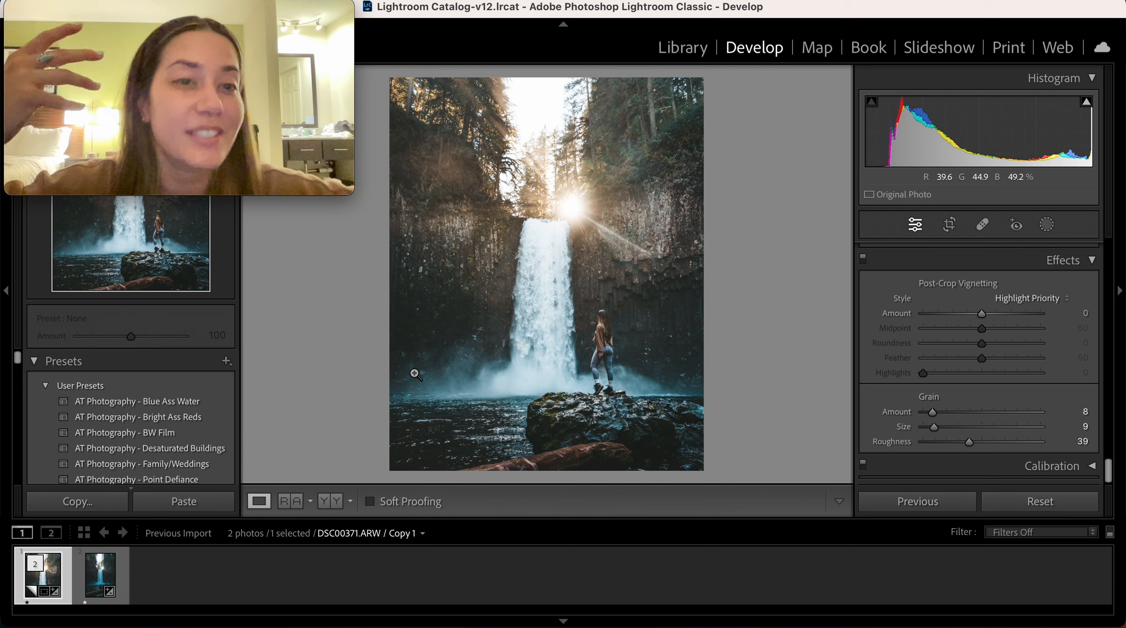
left_click(95, 589)
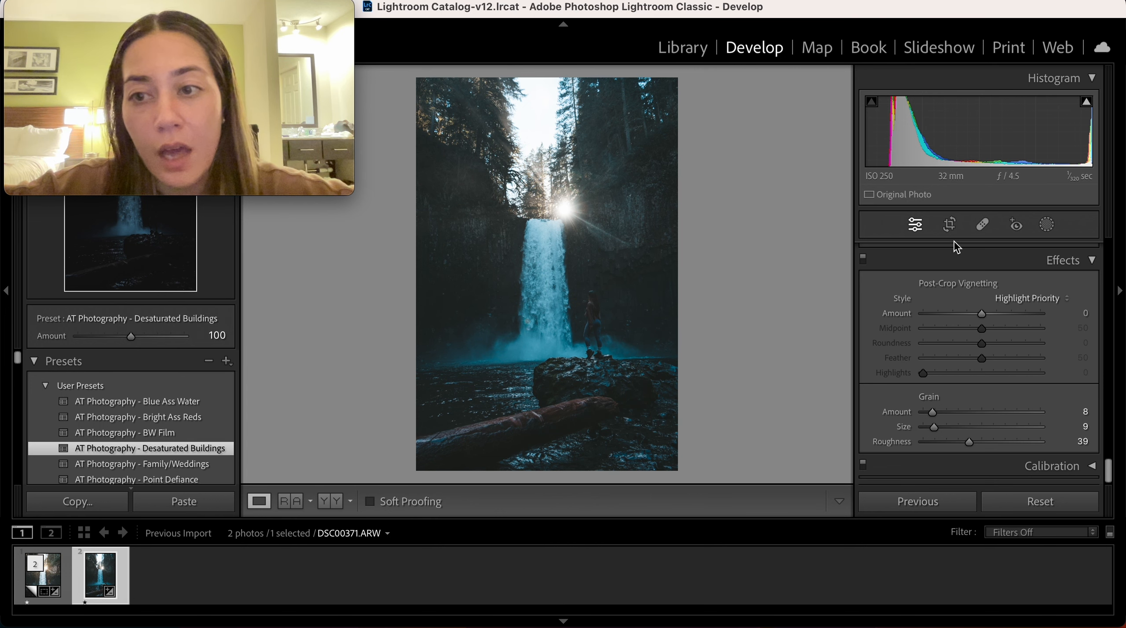
Step: Straighten the waterfall photo to an angle of 1.56 and crop it to the 4 x 5 / 8 x 10 aspect ratio
left_click(950, 225)
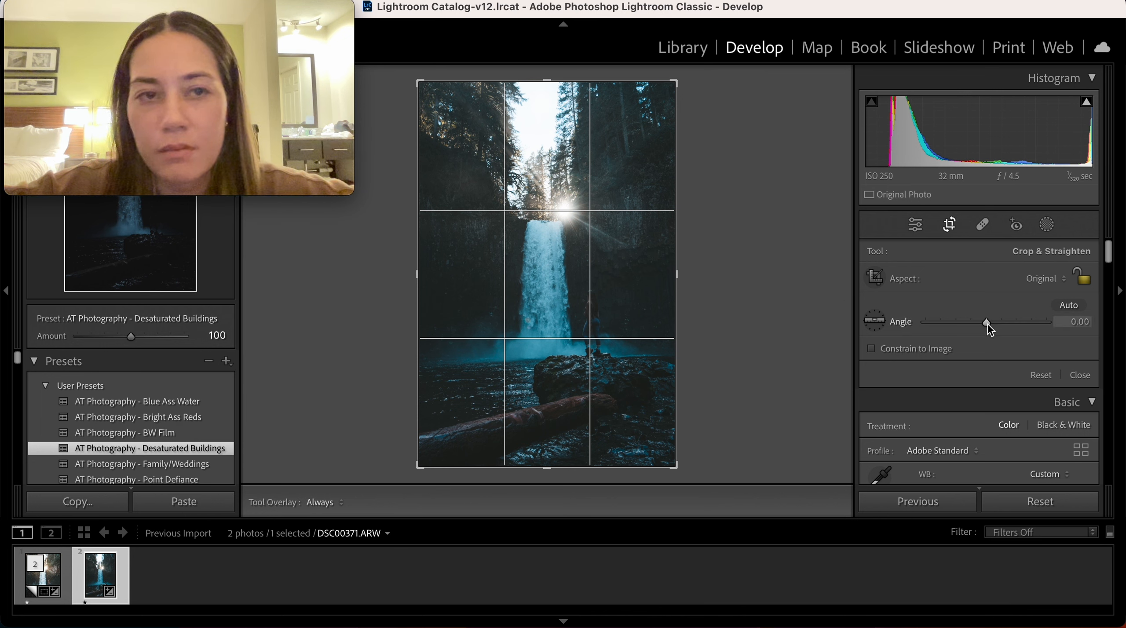
left_click_drag(988, 324, 989, 329)
left_click_drag(661, 269, 660, 270)
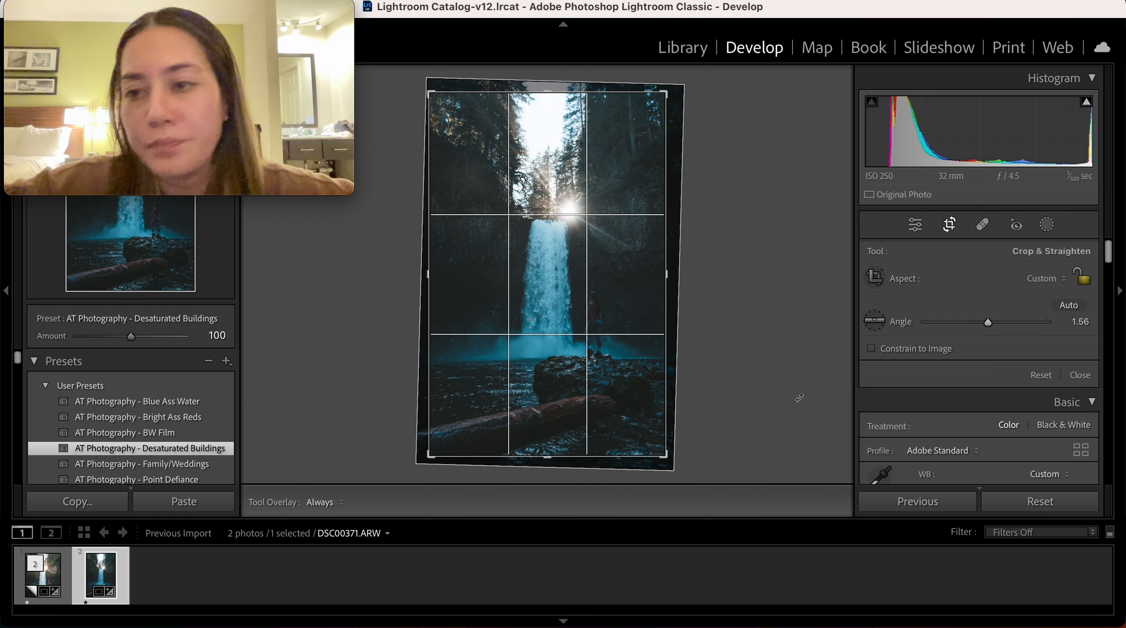
left_click(1044, 279)
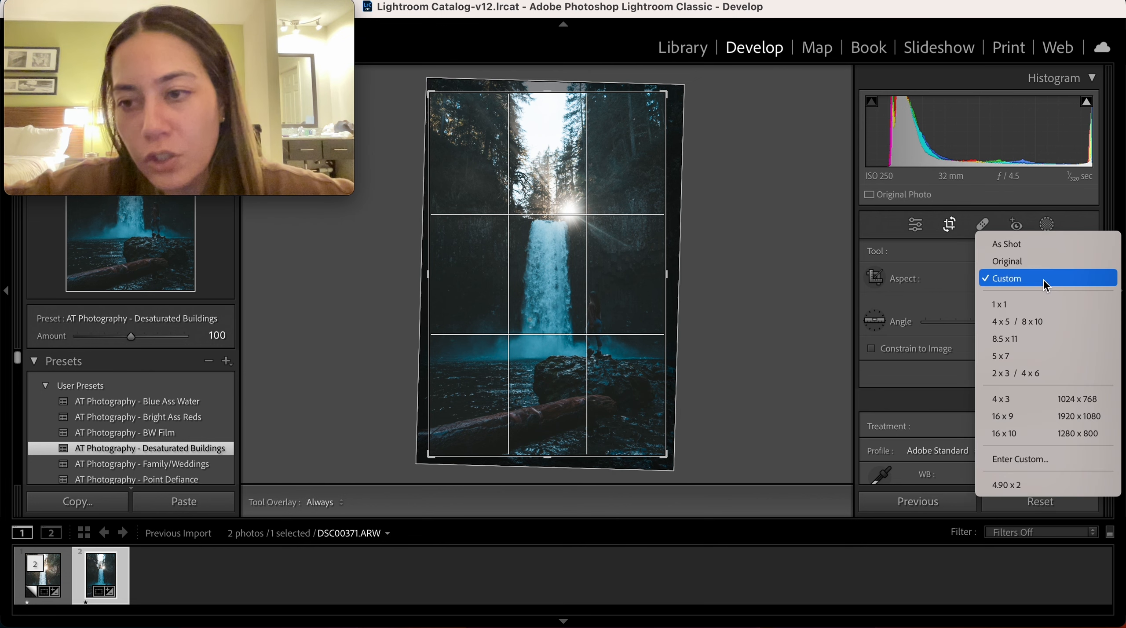
left_click(1036, 322)
left_click_drag(576, 254, 574, 264)
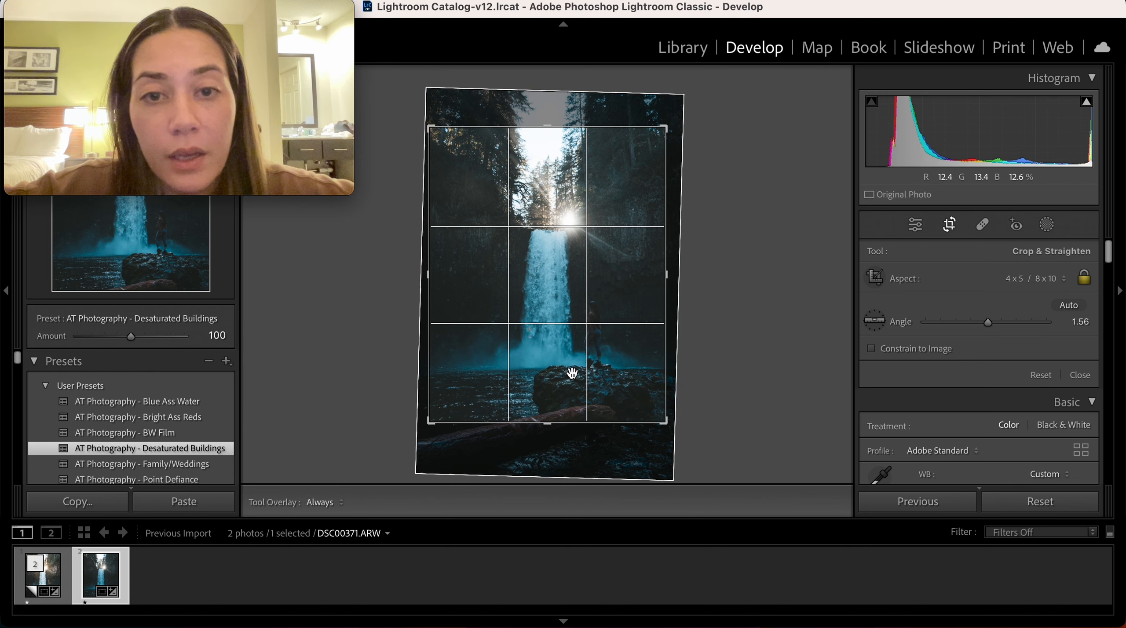
key("Return")
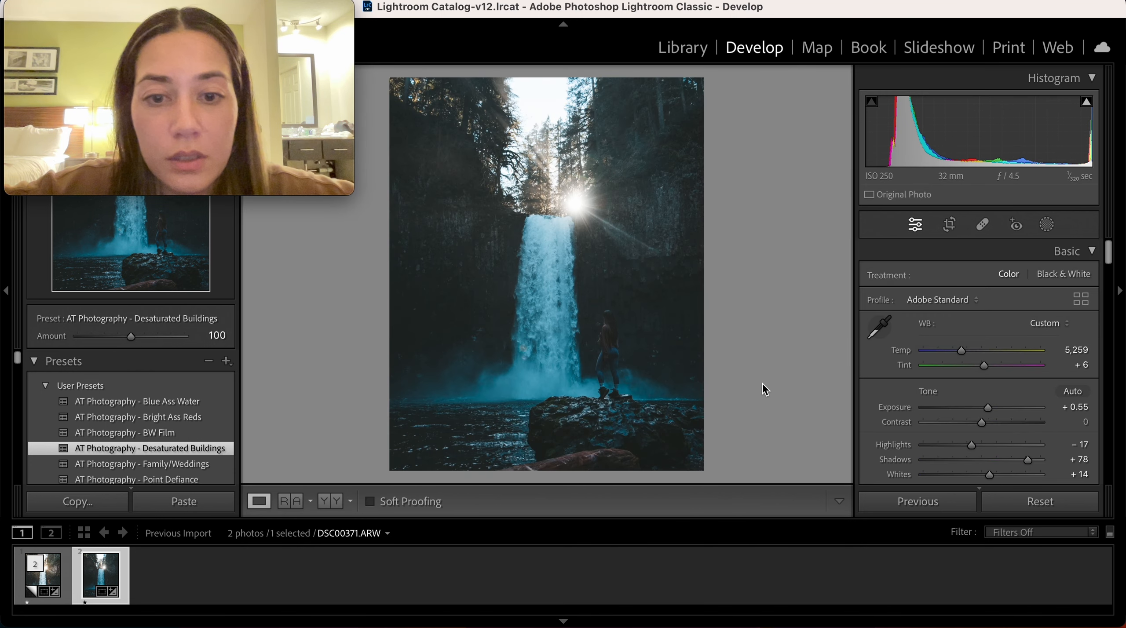
Step: Reposition the photo slightly lower within the crop frame to include more of the area above the waterfall
left_click(950, 225)
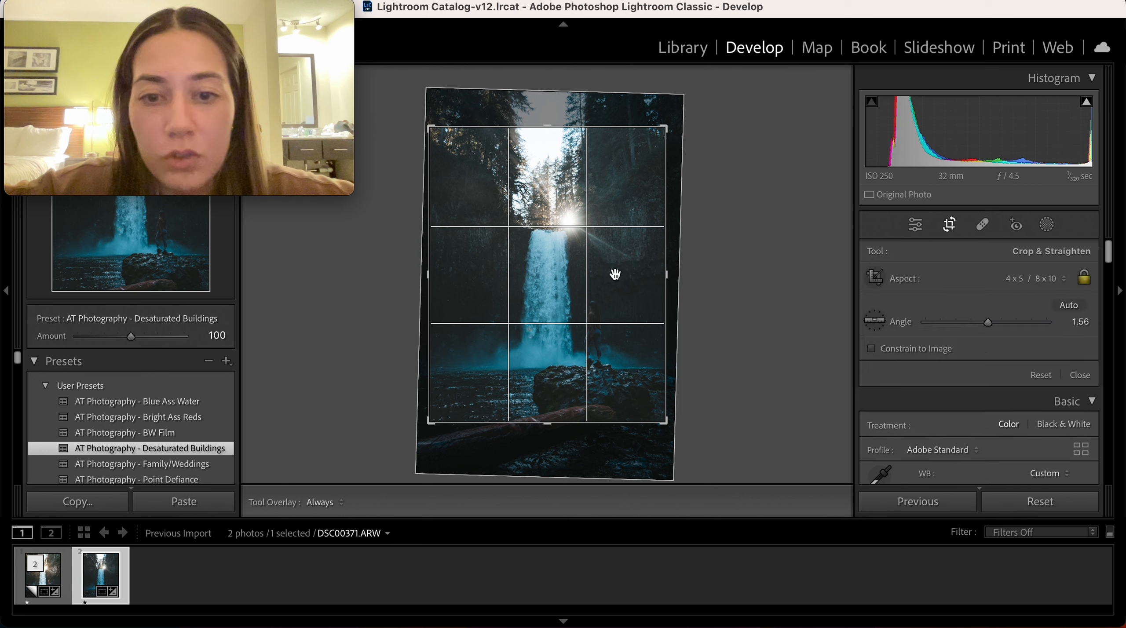
left_click_drag(577, 287, 578, 292)
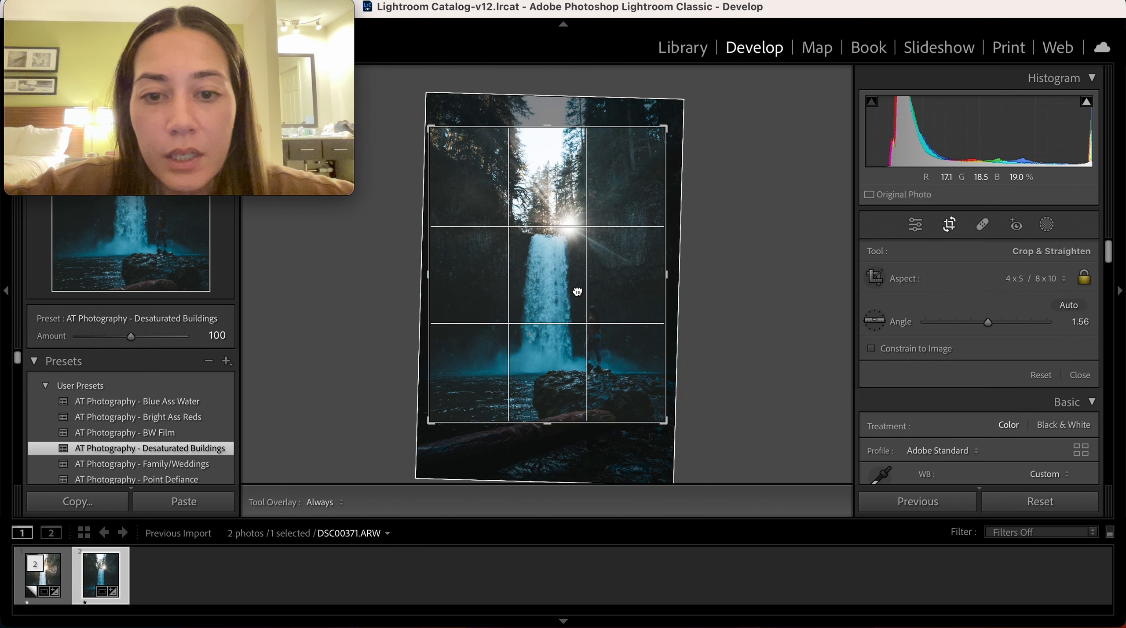
key("Return")
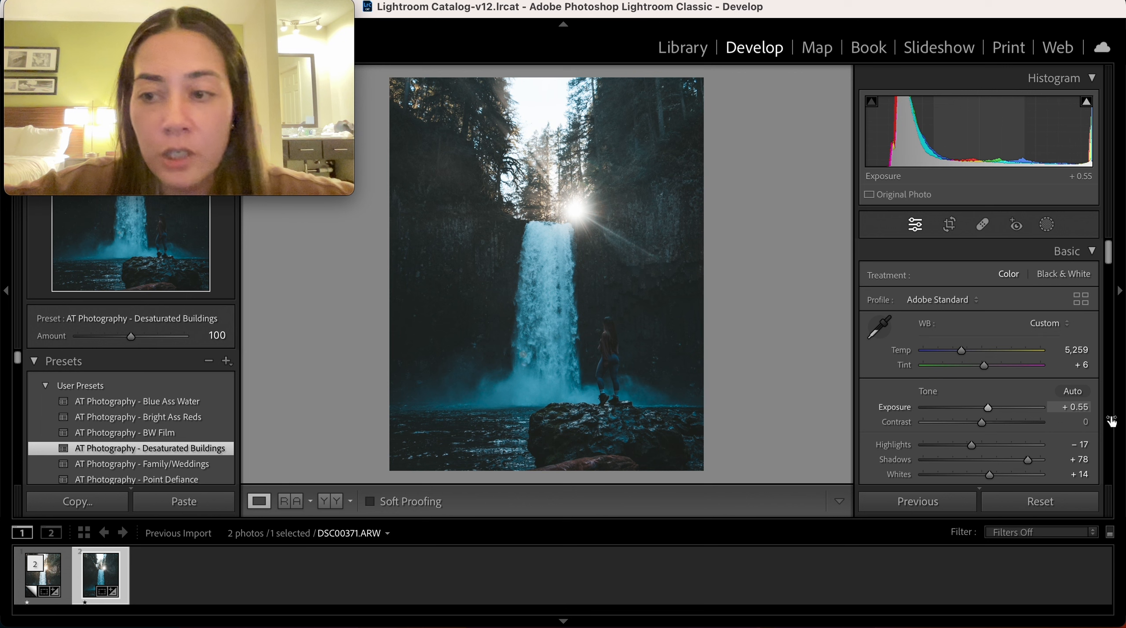
Step: Set the photo's overall exposure to +1.00 and its white balance temperature to 6,800
left_click(1080, 408)
type("1")
key("Return")
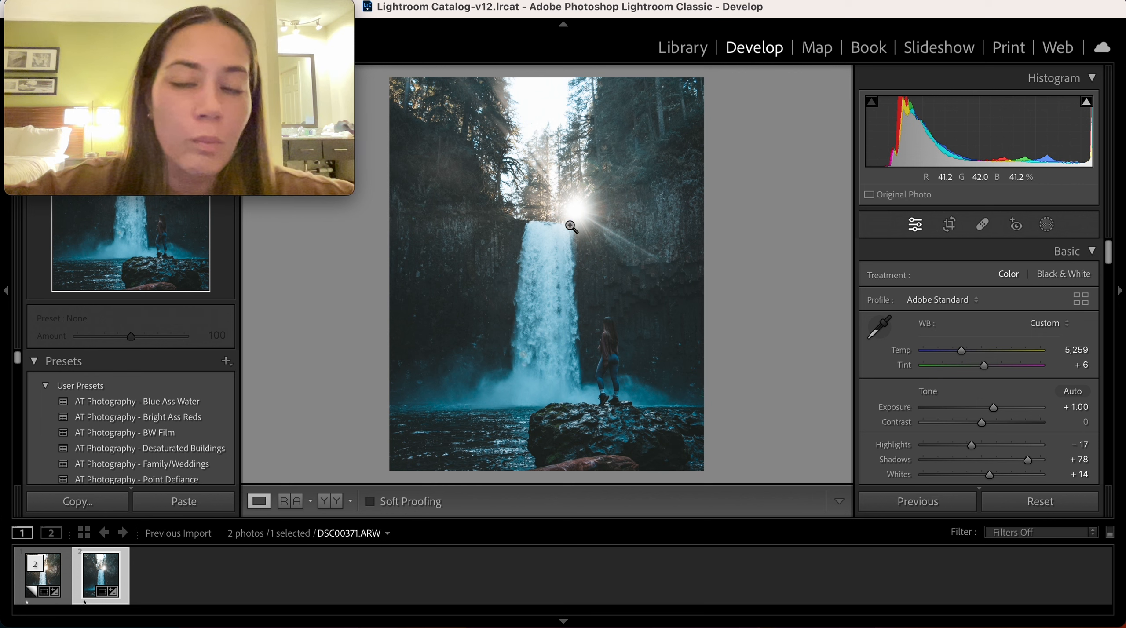
left_click(1073, 351)
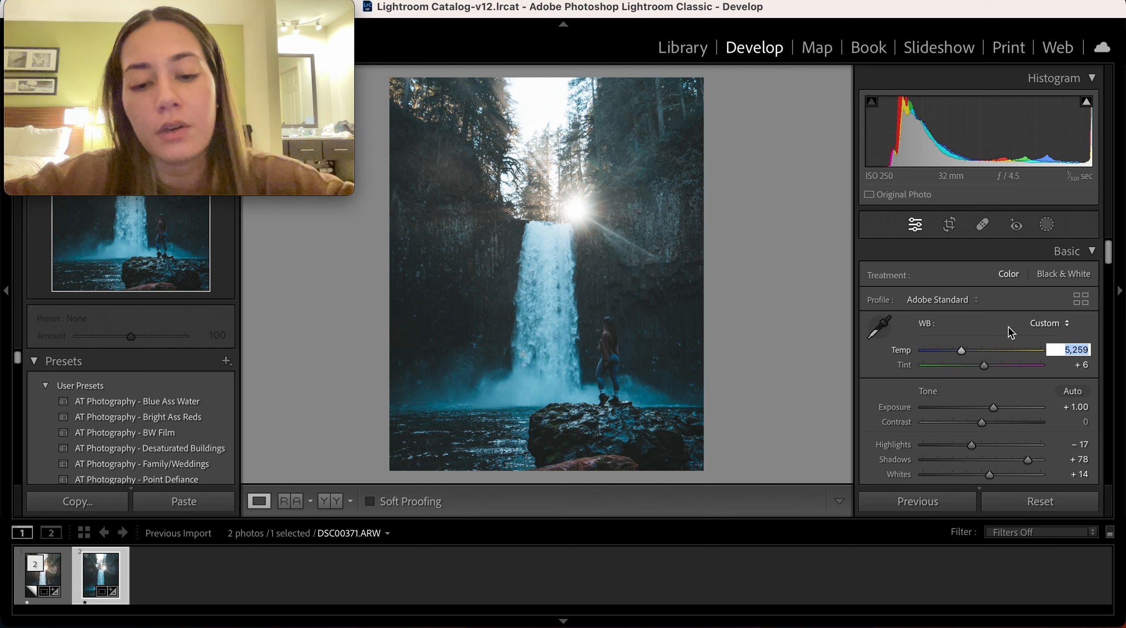
type("6800")
key("Return")
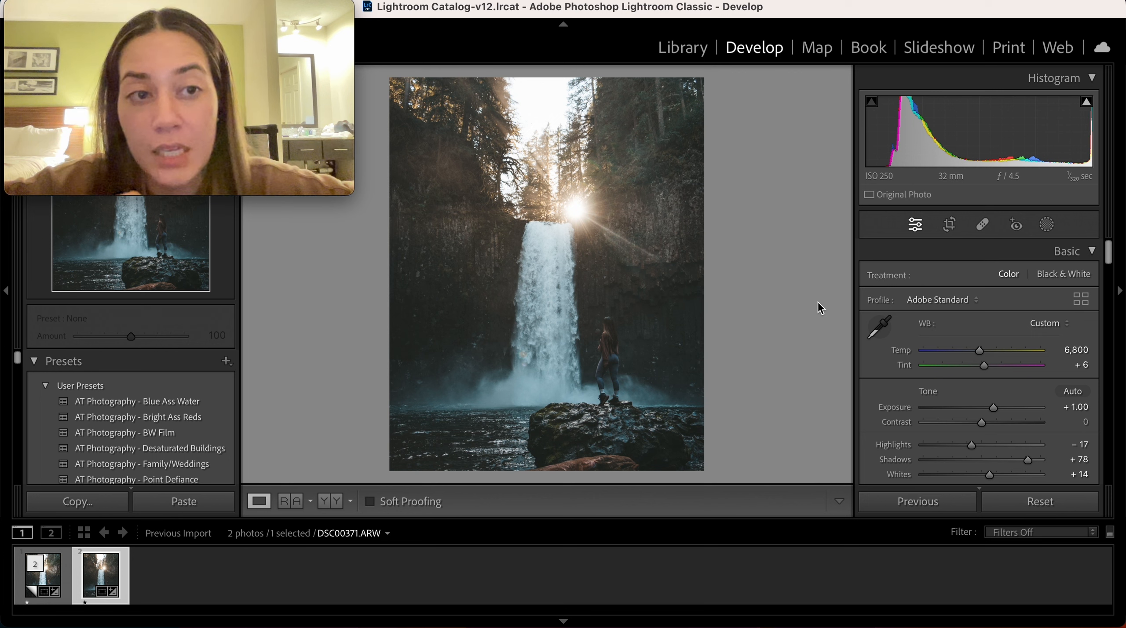
Step: Mask the woman with Select Subject, hide the mask overlay and apply the Portraits effect
left_click(1048, 226)
left_click(904, 291)
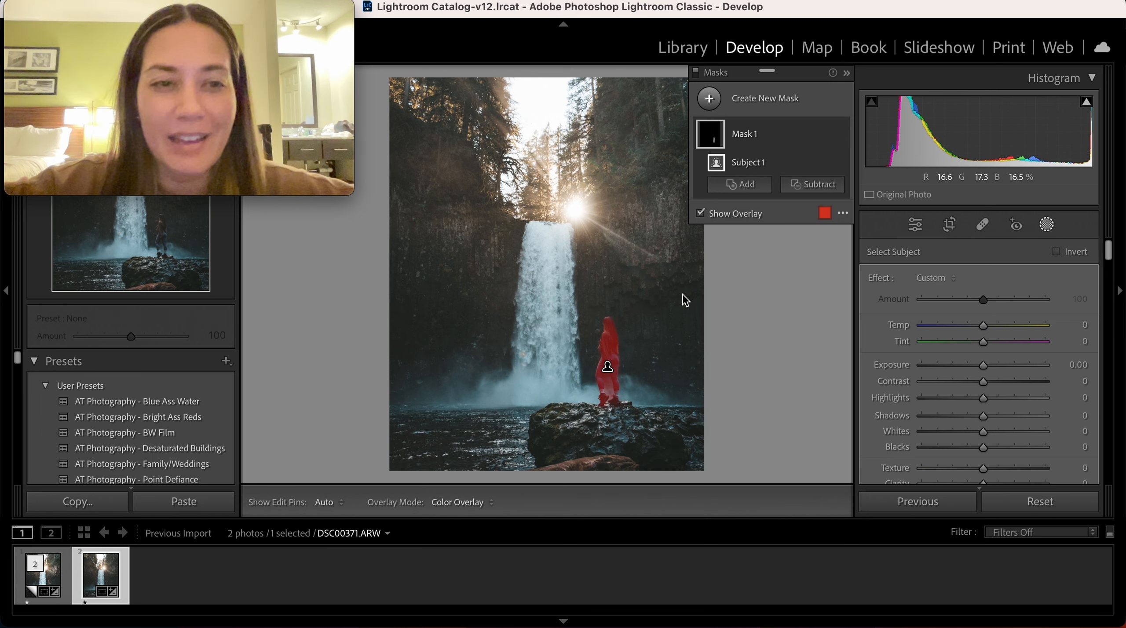
left_click(718, 215)
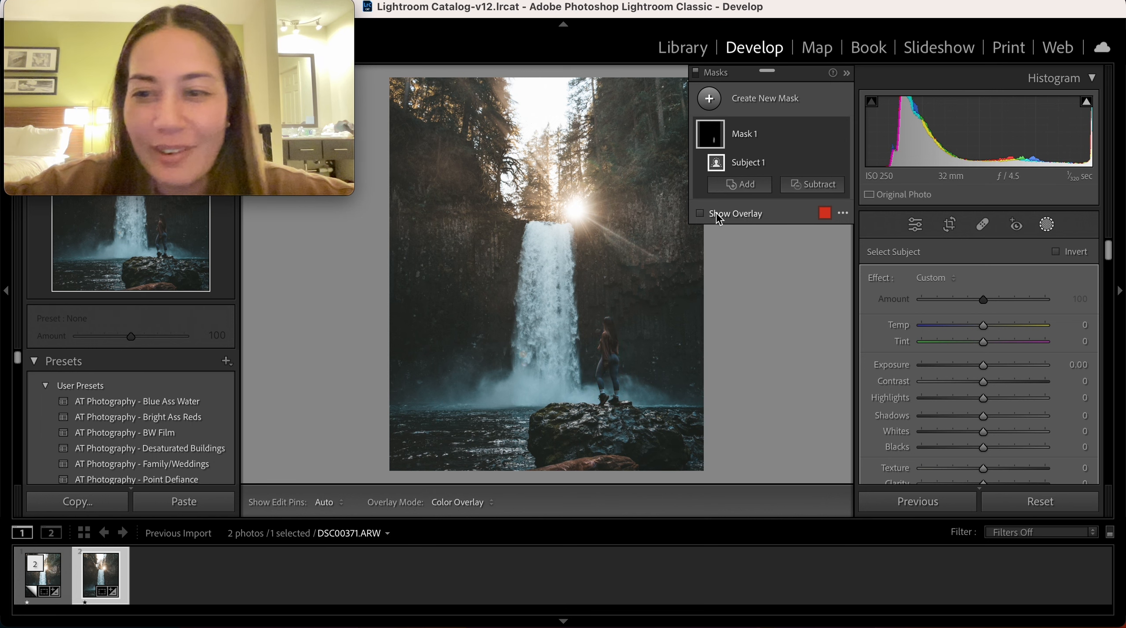
left_click(936, 282)
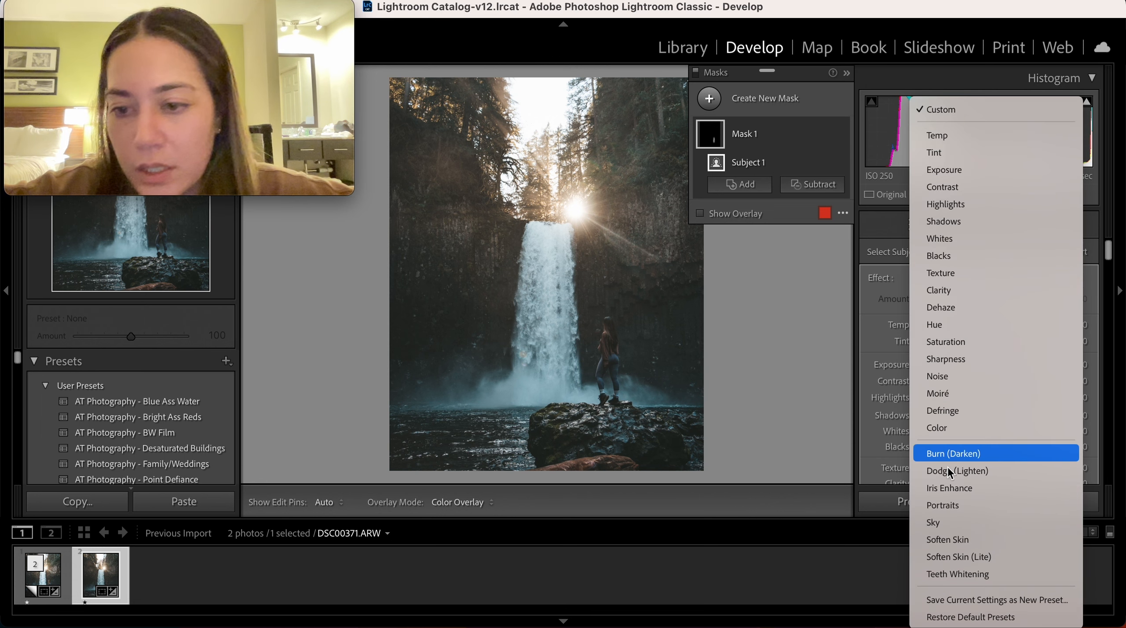
left_click(976, 504)
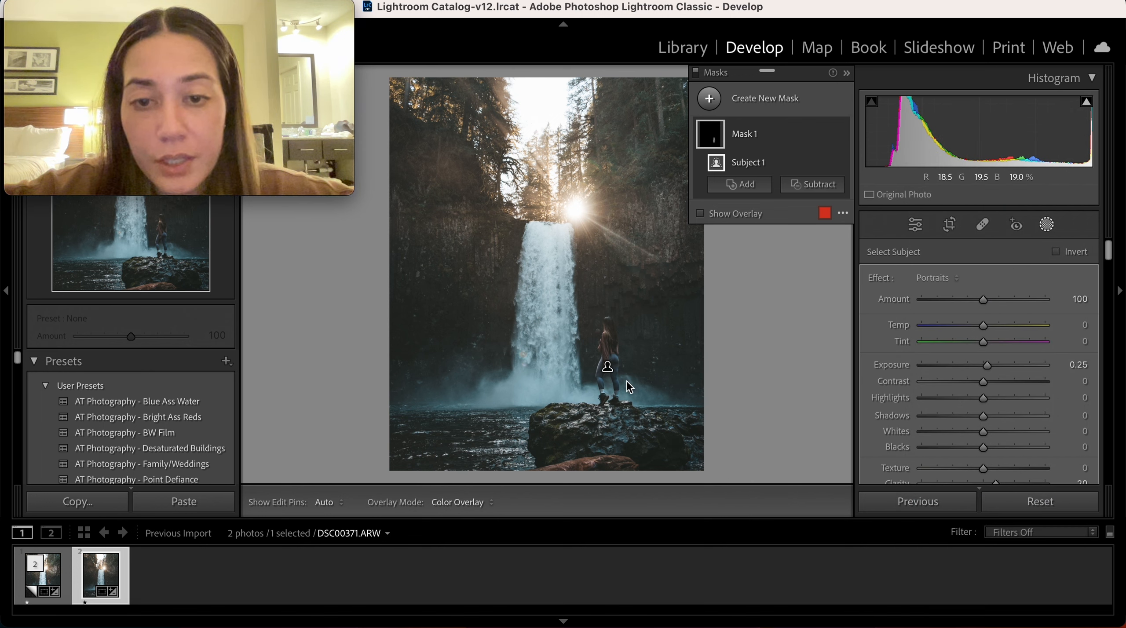
Step: Set the subject mask's exposure to 0.50 and temperature to 10
left_click(1083, 364)
type("0.5")
key("Return")
left_click(1083, 324)
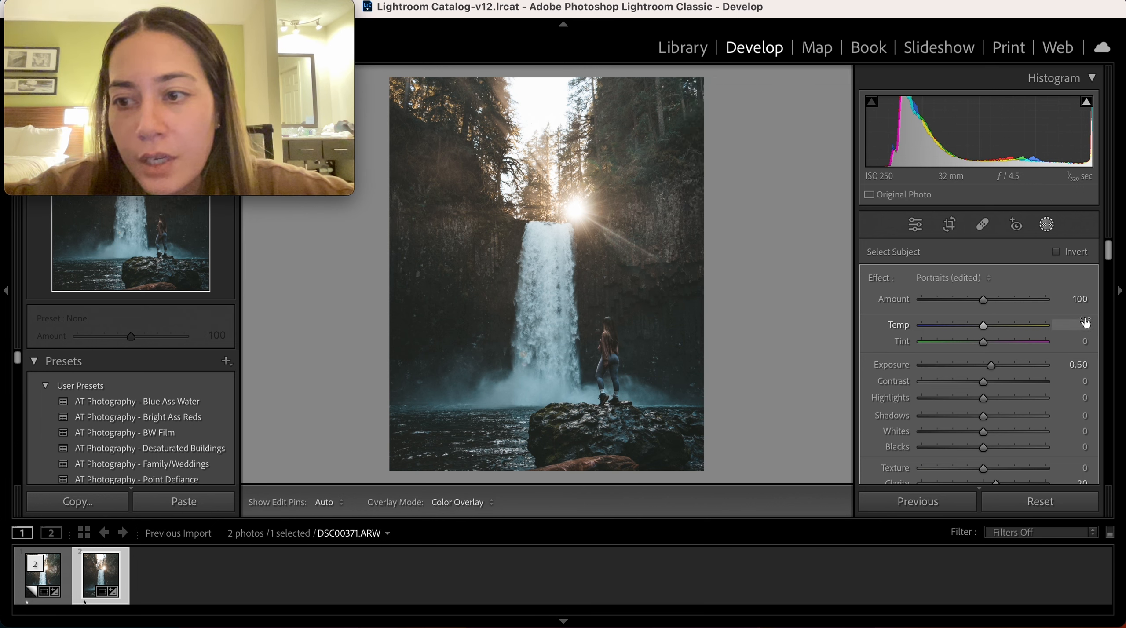
type("10")
key("Return")
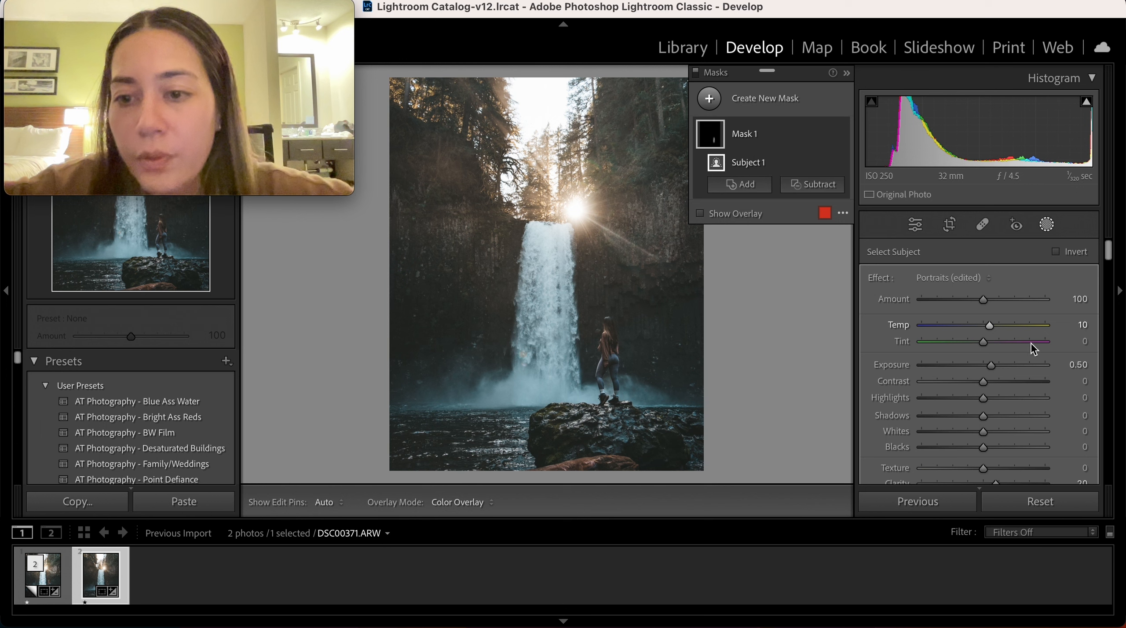
Step: Set the subject mask's Dehaze to 10
scroll(895, 398, "down", 1)
scroll(894, 399, "down", 5)
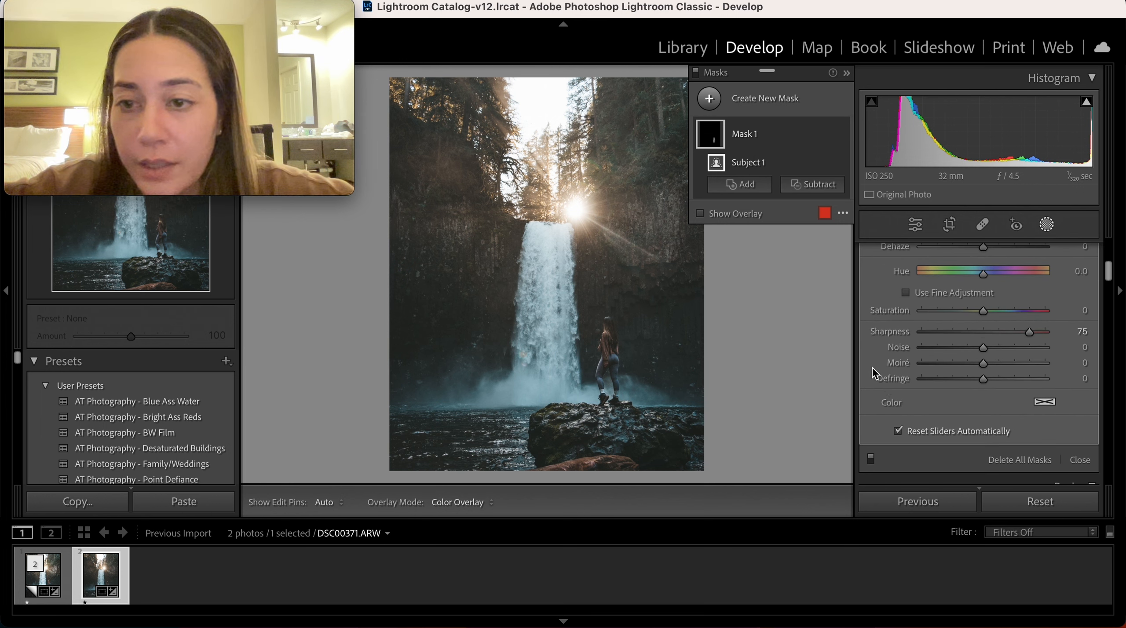
scroll(873, 378, "up", 3)
left_click(1066, 359)
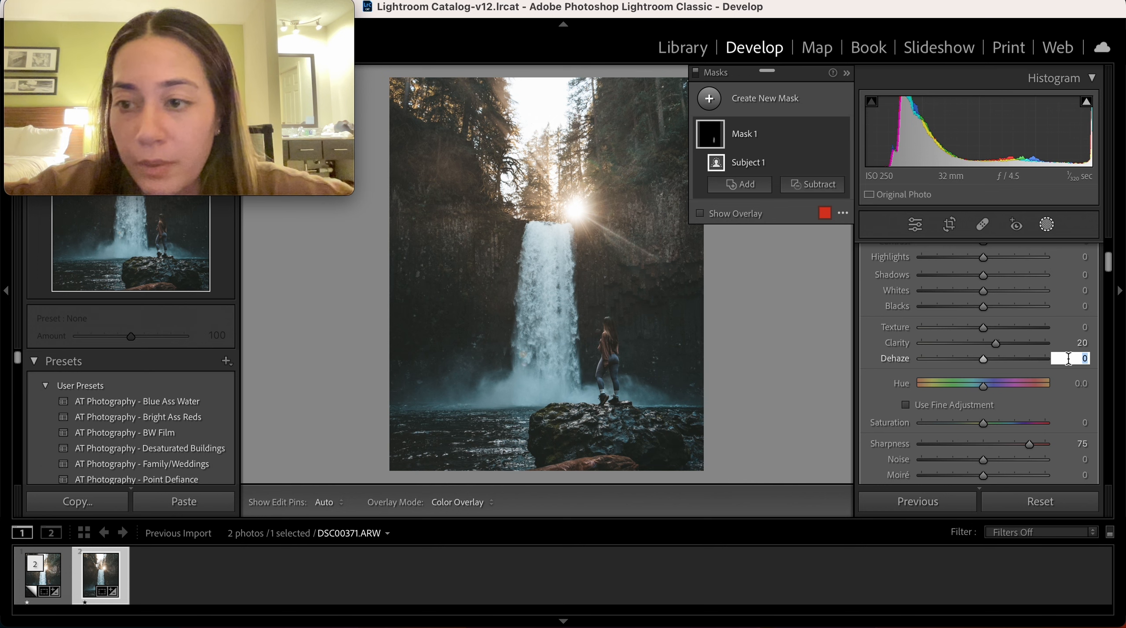
type("10")
key("Return")
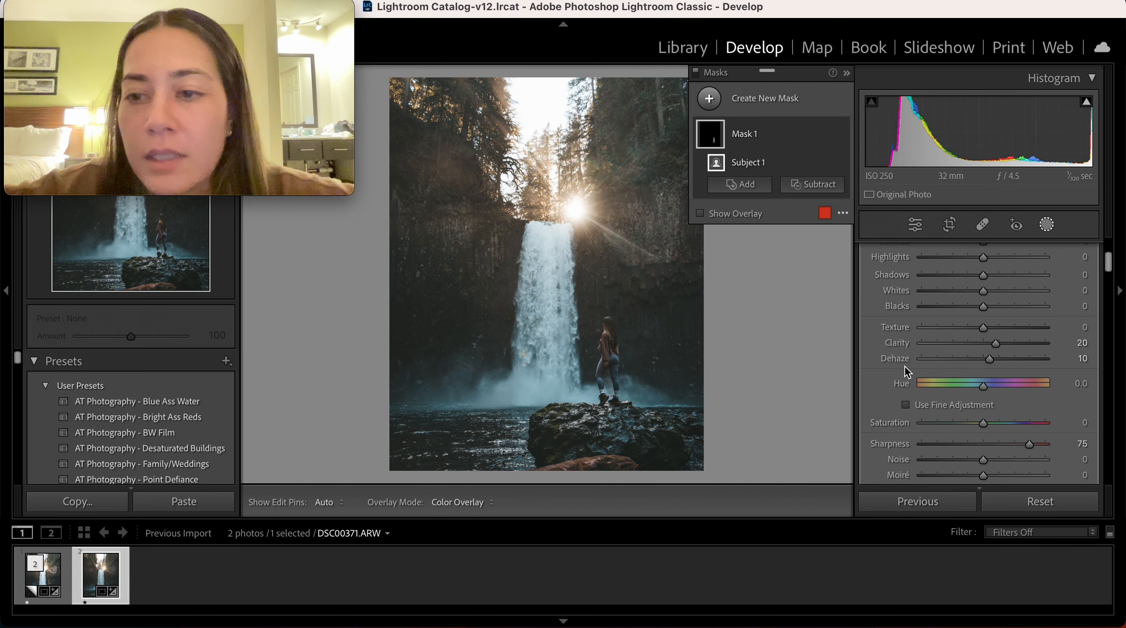
Step: Raise the subject mask's exposure to 0.60 and finish editing that mask
scroll(907, 371, "up", 3)
scroll(908, 371, "up", 2)
left_click(1078, 359)
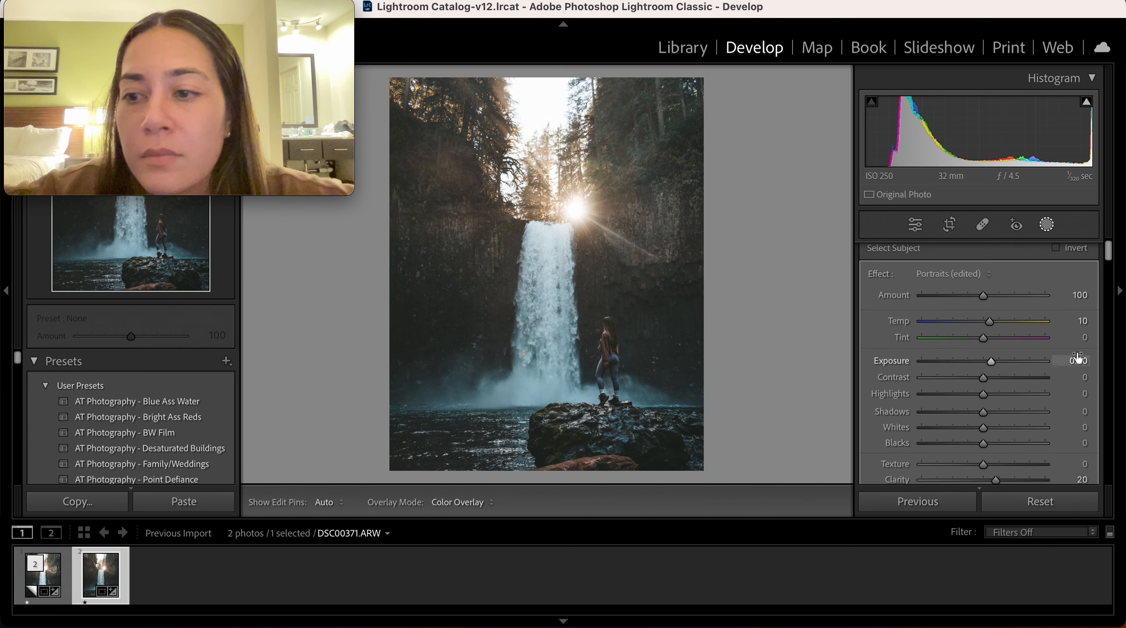
type("0.6")
key("Return")
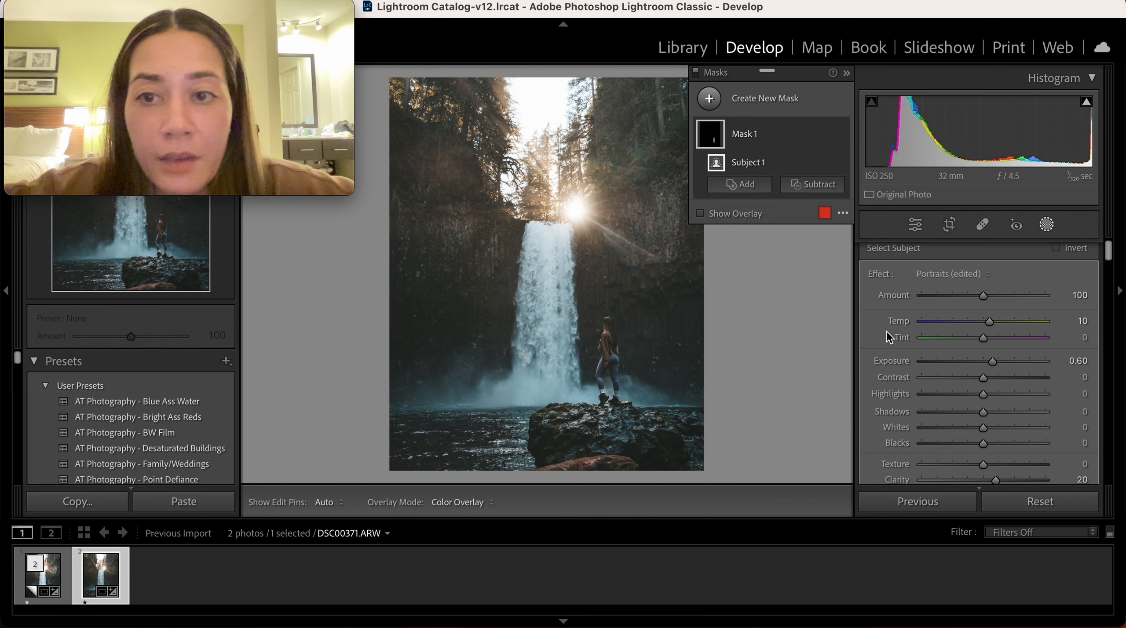
key("Return")
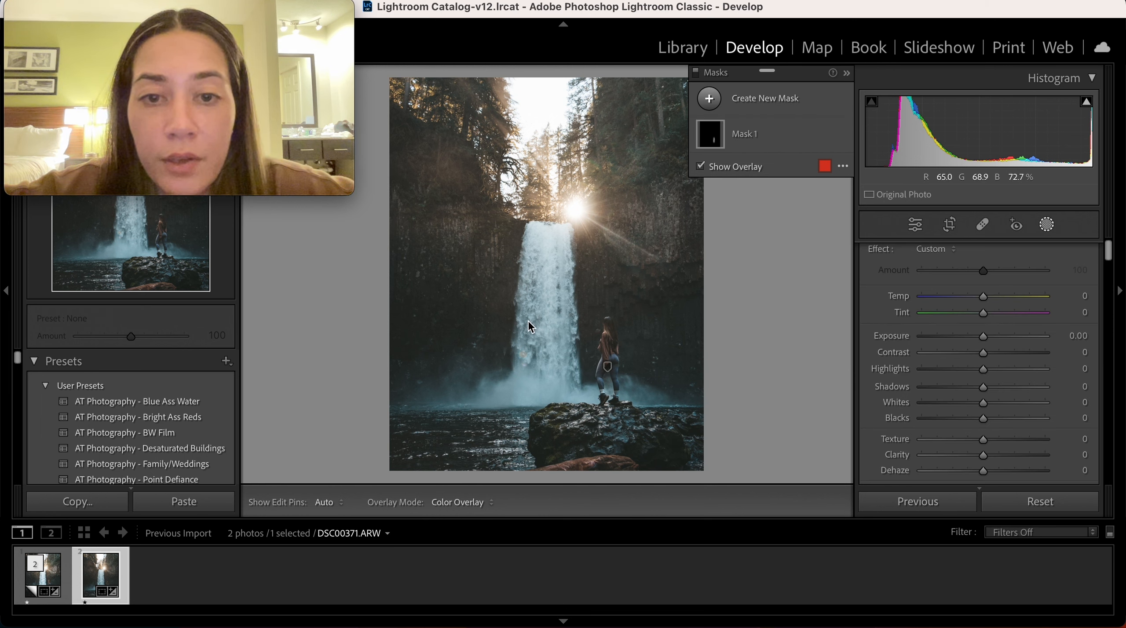
Step: Paint a new brush mask over the waterfall at size 9, and reduce the brush size to 7
left_click(710, 98)
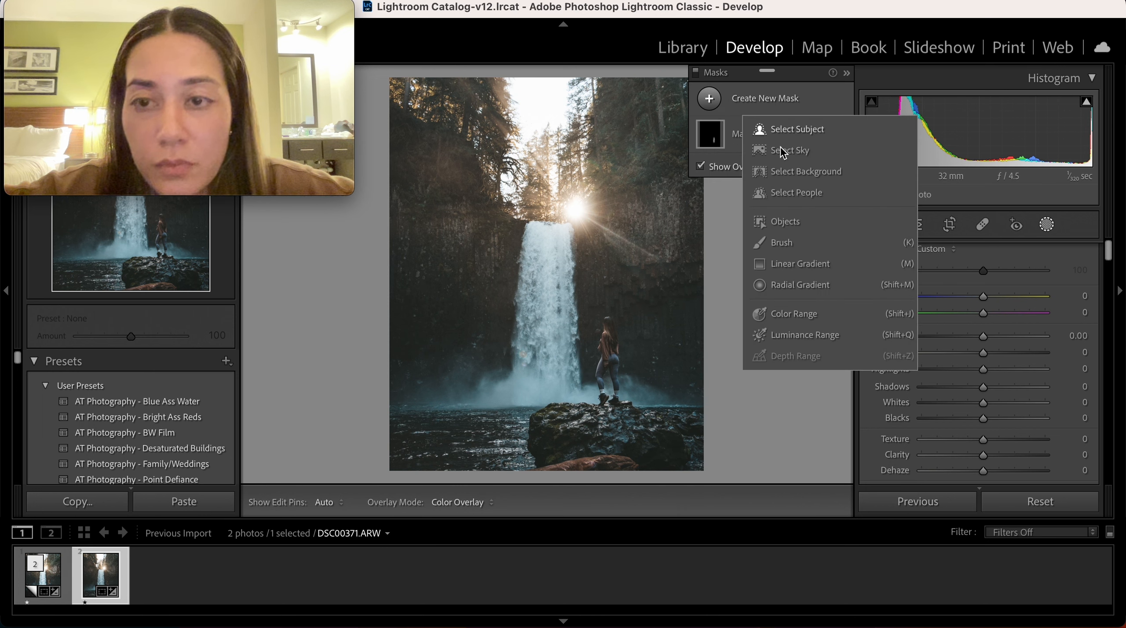
left_click(782, 243)
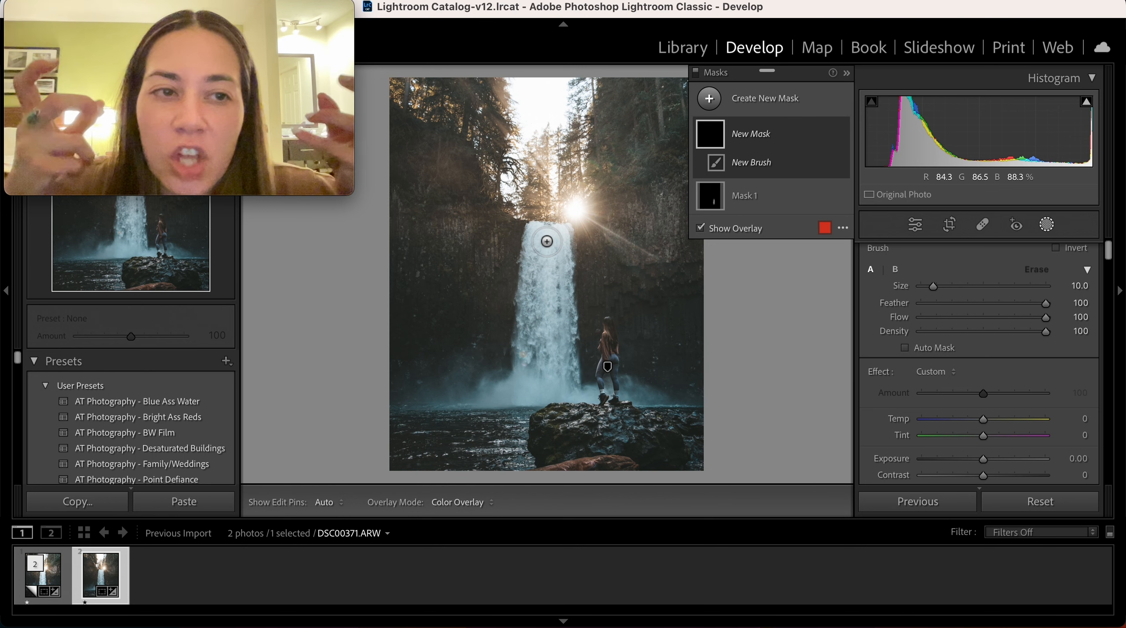
key("[")
mouse_move(541, 236)
left_mouse_down()
mouse_move(537, 366)
mouse_move(555, 384)
mouse_move(561, 297)
mouse_move(548, 239)
mouse_move(537, 363)
mouse_move(509, 394)
mouse_move(567, 388)
mouse_move(551, 301)
left_mouse_up()
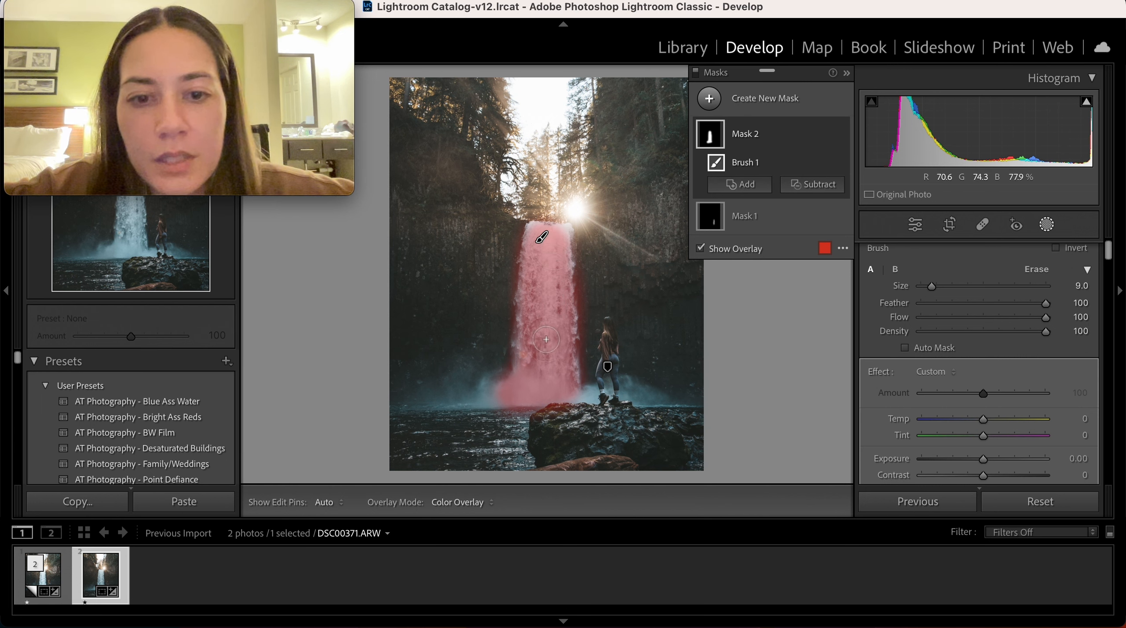
key("bracketleft")
key("bracketleft")
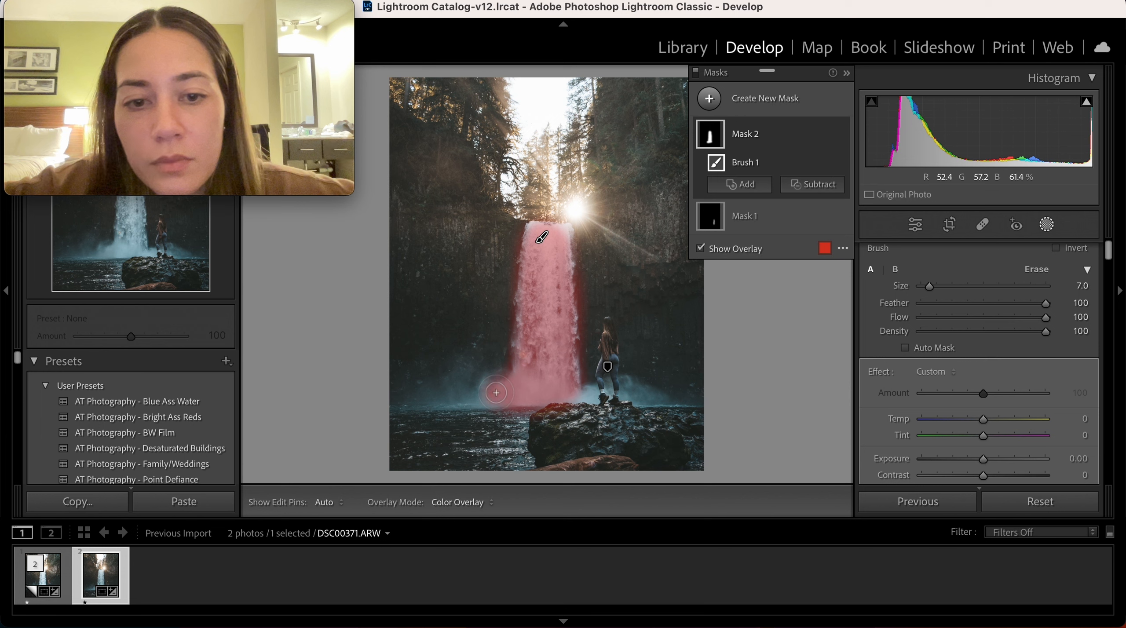
Step: Hide the waterfall mask's overlay and apply the Portraits effect to it
left_click(748, 249)
left_click(937, 376)
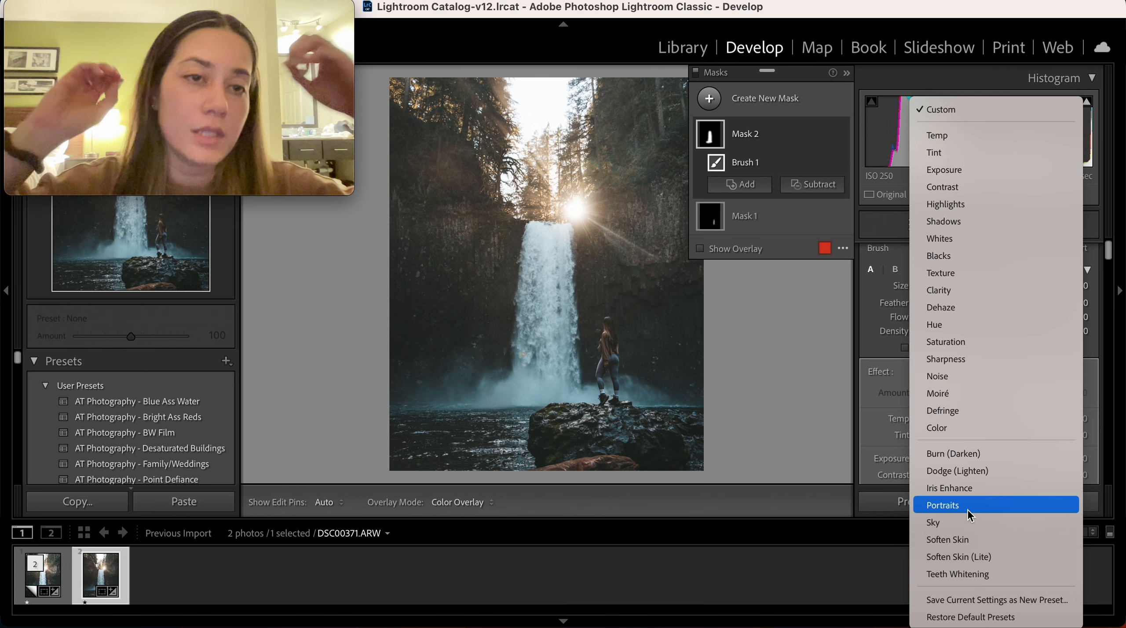
left_click(969, 510)
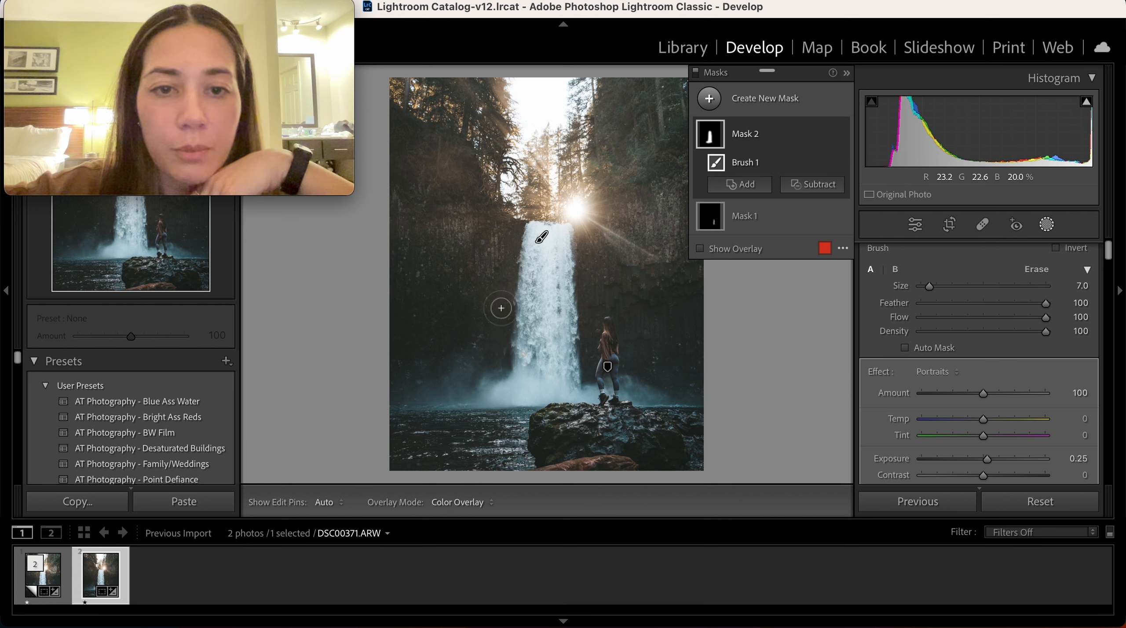
Step: Paint a new brush mask at size 7 over the dark rock walls on both sides of the waterfall
left_click(753, 105)
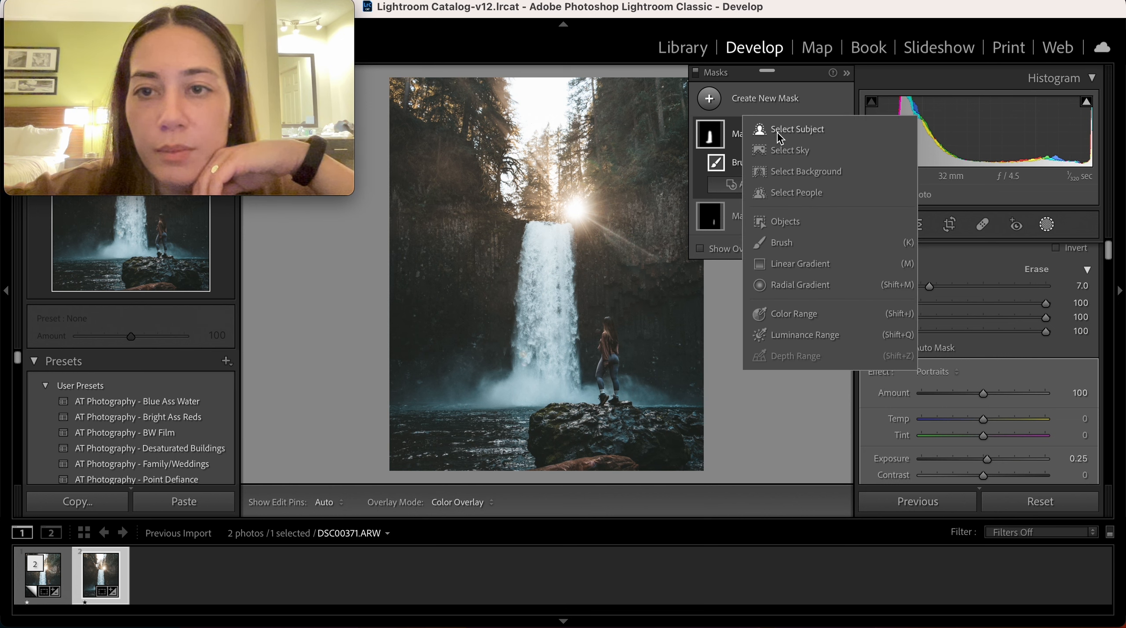
left_click(792, 243)
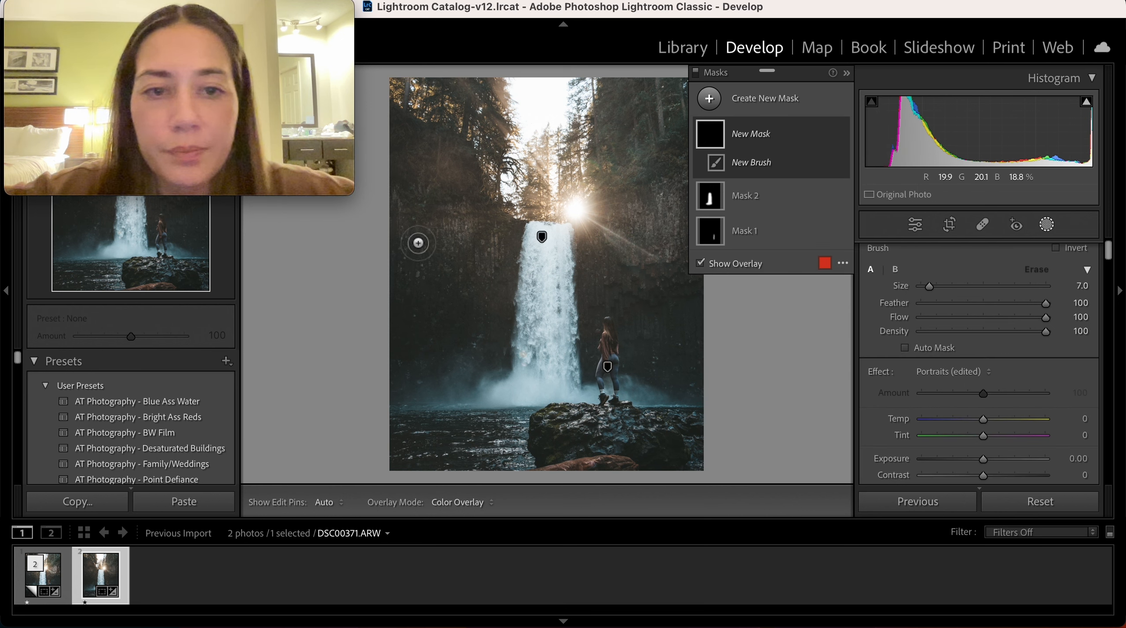
mouse_move(404, 220)
left_mouse_down()
mouse_move(408, 296)
mouse_move(433, 231)
mouse_move(445, 305)
mouse_move(469, 234)
mouse_move(485, 302)
mouse_move(501, 242)
mouse_move(496, 308)
mouse_move(474, 318)
mouse_move(416, 317)
mouse_move(420, 302)
mouse_move(462, 290)
mouse_move(405, 284)
left_mouse_up()
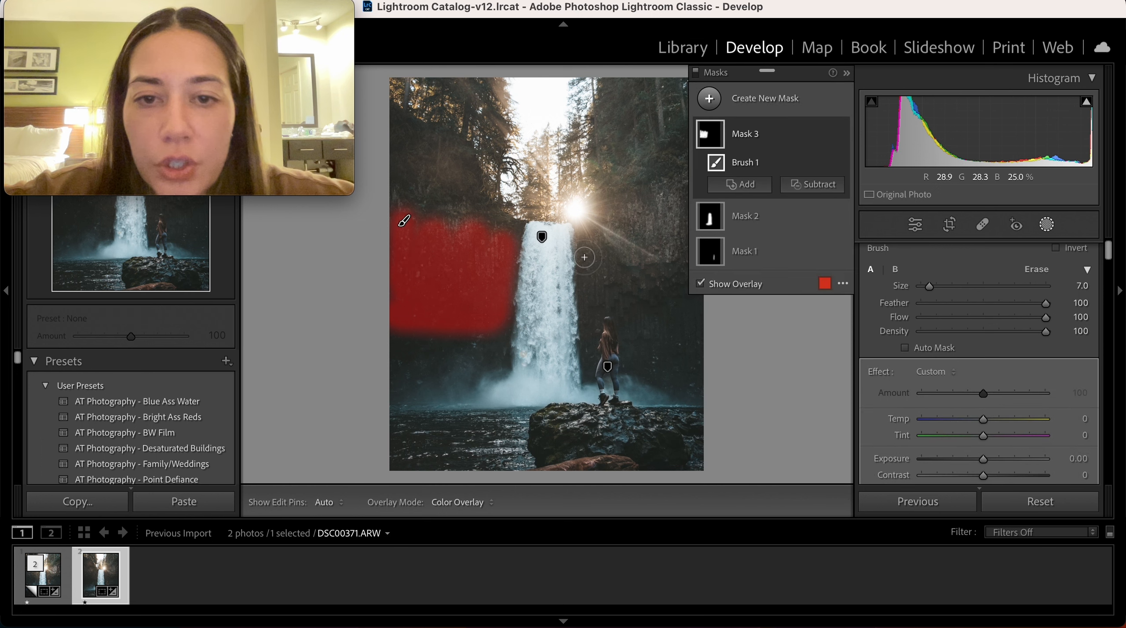
mouse_move(593, 250)
left_mouse_down()
mouse_move(598, 292)
mouse_move(698, 279)
mouse_move(596, 286)
mouse_move(683, 261)
mouse_move(615, 268)
mouse_move(690, 224)
mouse_move(639, 246)
mouse_move(695, 248)
mouse_move(603, 245)
mouse_move(643, 212)
mouse_move(694, 212)
mouse_move(684, 303)
mouse_move(620, 301)
mouse_move(597, 296)
left_mouse_up()
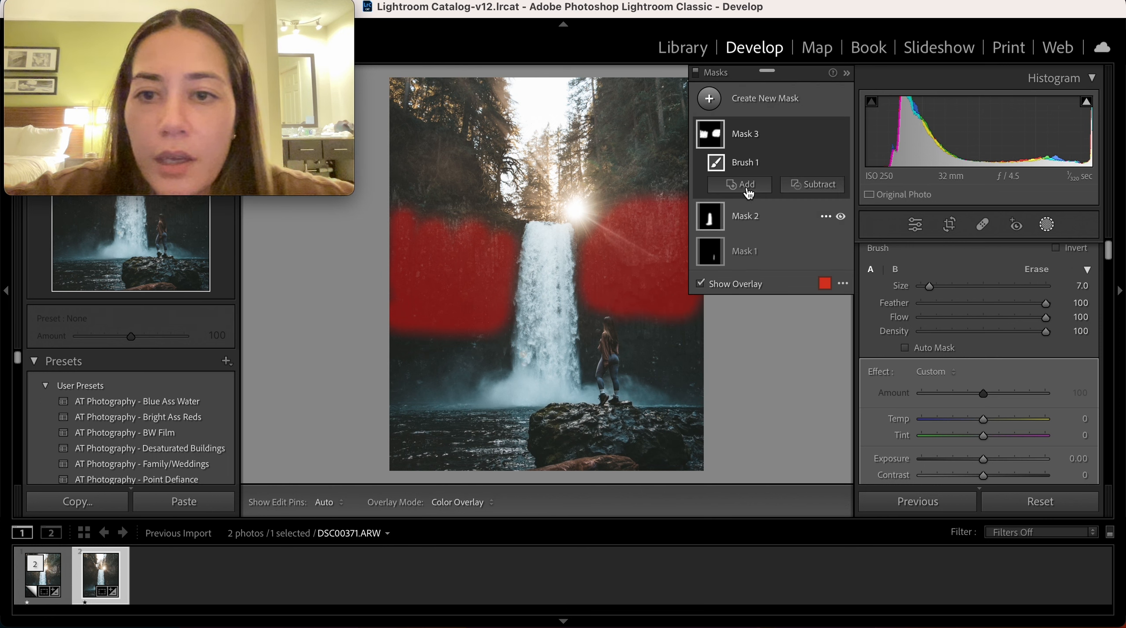
Step: Hide the rock wall mask's overlay, apply the Portraits effect with exposure set to 0.15, and finish masking
left_click(733, 286)
left_click(936, 372)
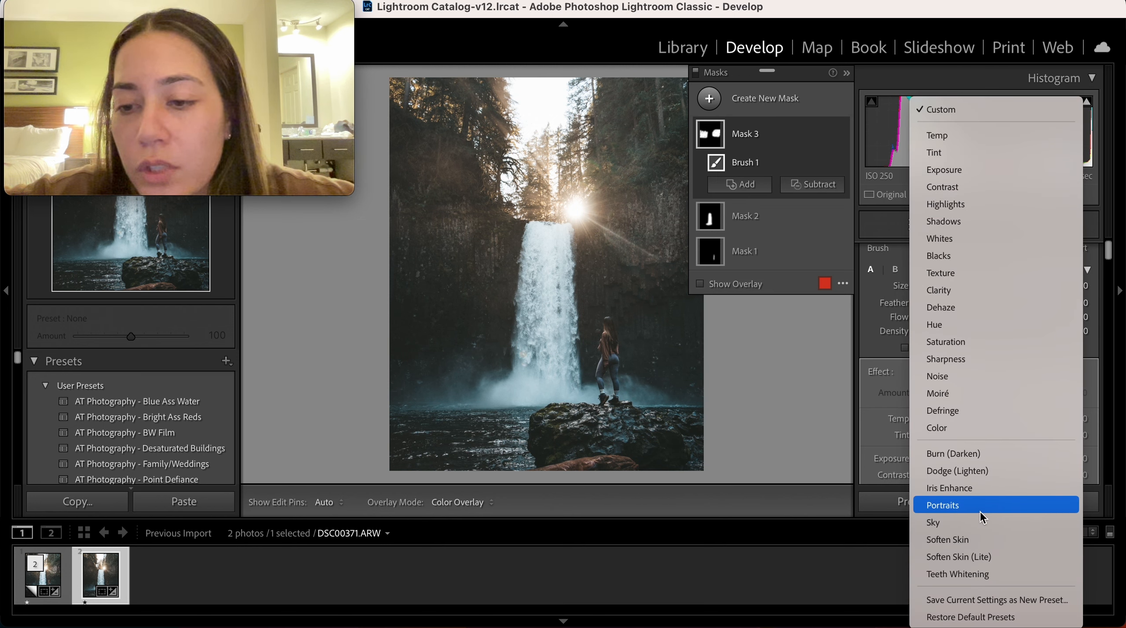
left_click(980, 507)
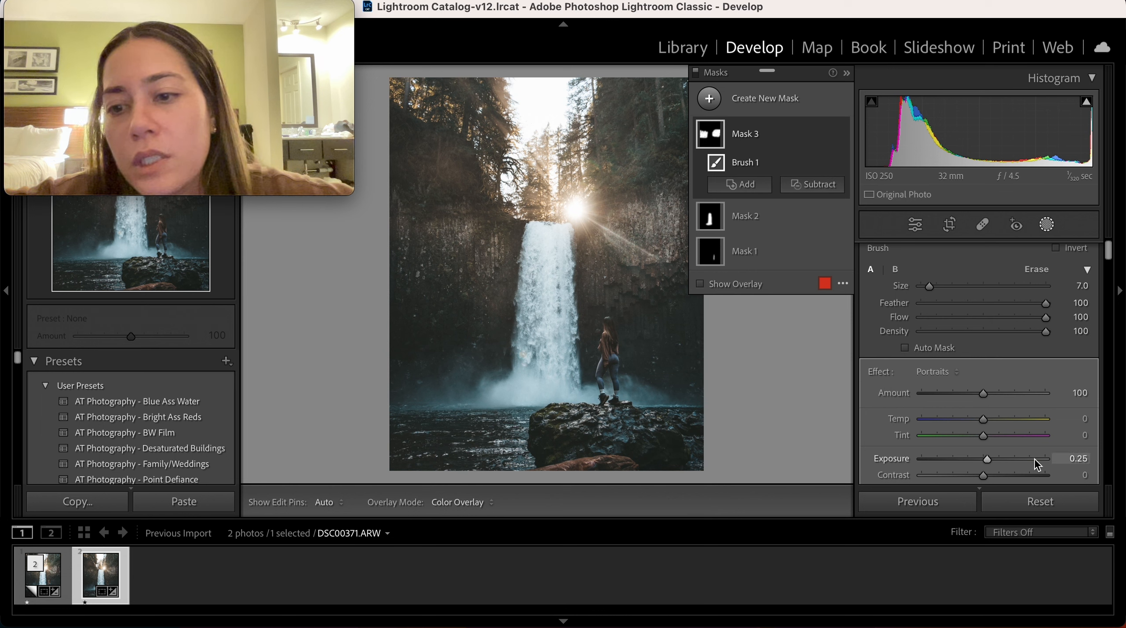
left_click(1076, 458)
type("0.15")
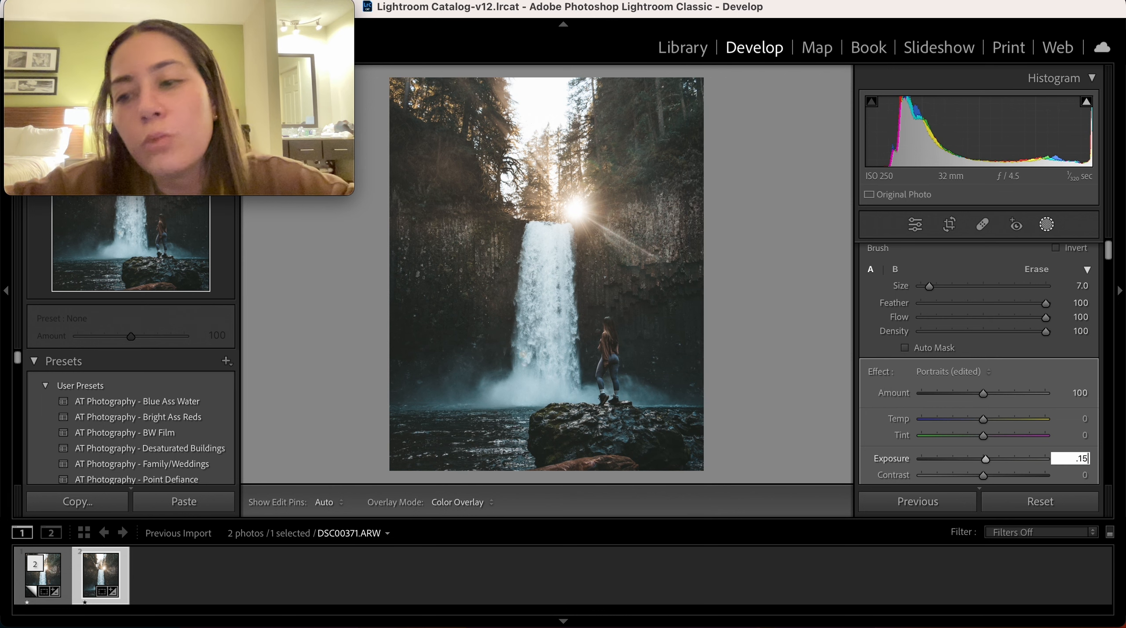
key("Return")
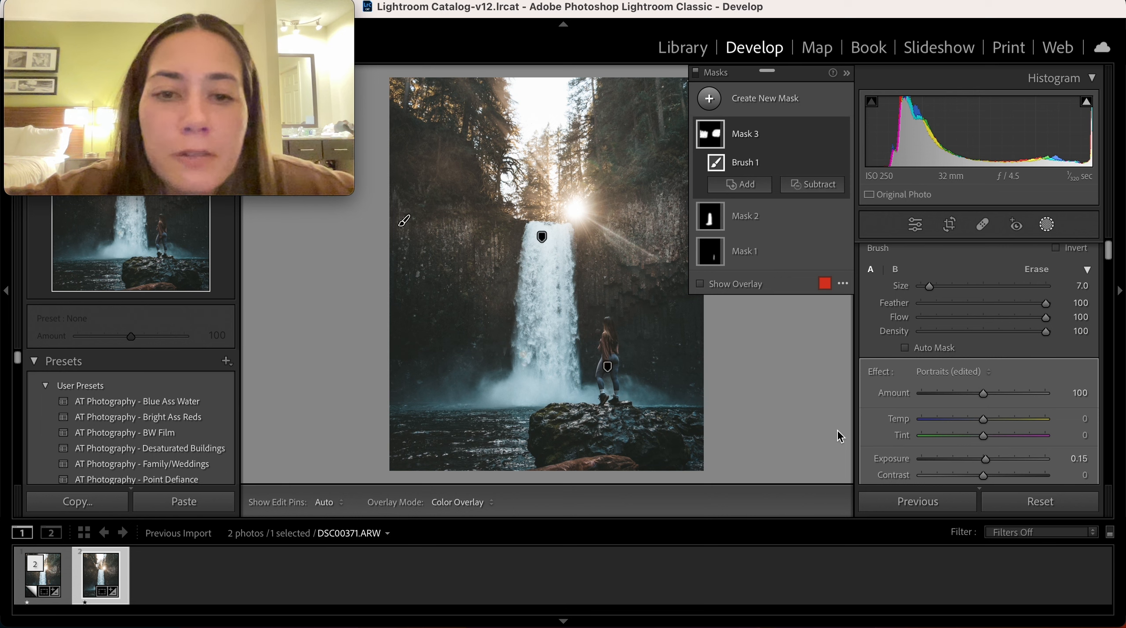
key("Escape")
key("Escape")
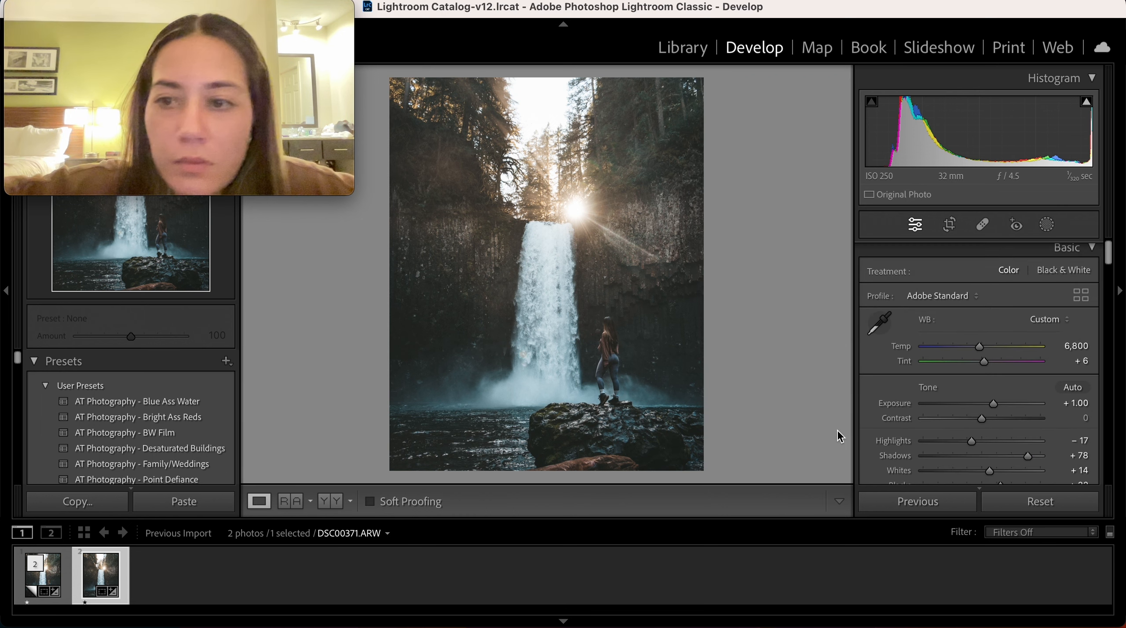
Step: Add a linear gradient mask rising from the photo's lower edge over the foreground water and rock
left_click(1048, 226)
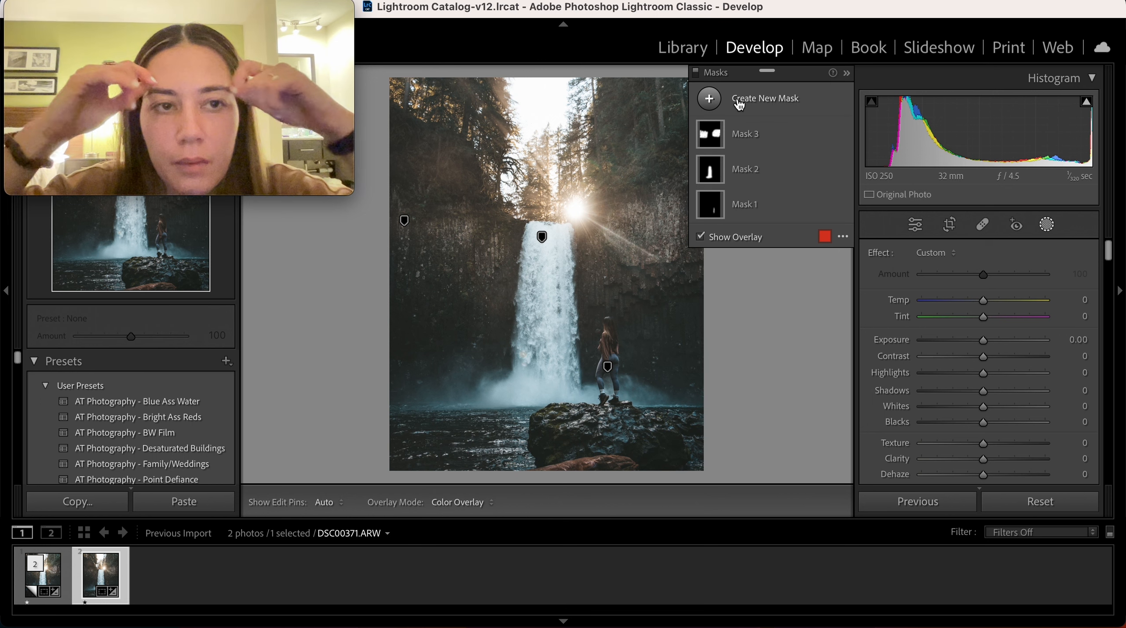
left_click(760, 94)
left_click(803, 263)
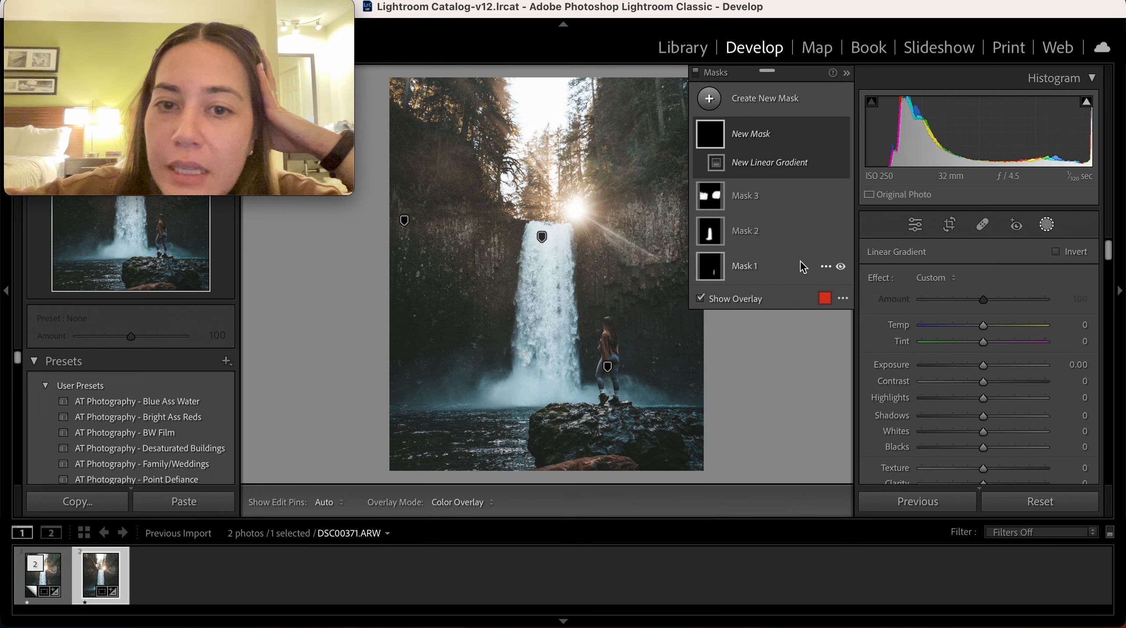
left_click_drag(536, 450, 535, 410)
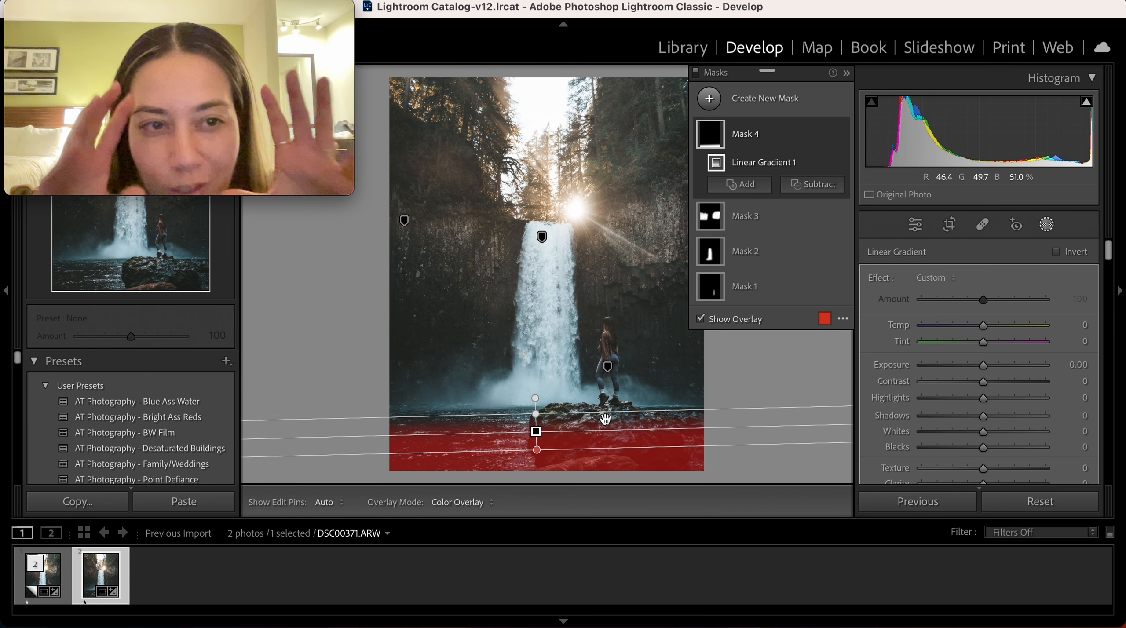
left_click_drag(648, 428, 649, 429)
mouse_move(536, 432)
left_mouse_down()
mouse_move(558, 429)
mouse_move(547, 431)
left_mouse_up()
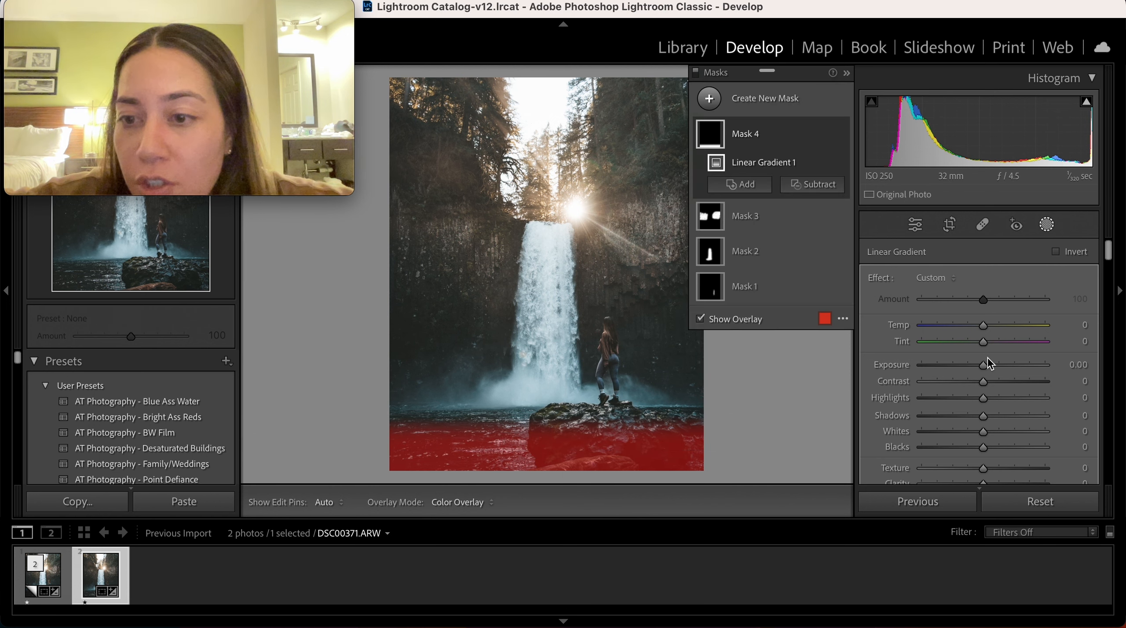
Step: Lower the foreground gradient's exposure to about -0.68 and close masking
left_click_drag(982, 367, 974, 369)
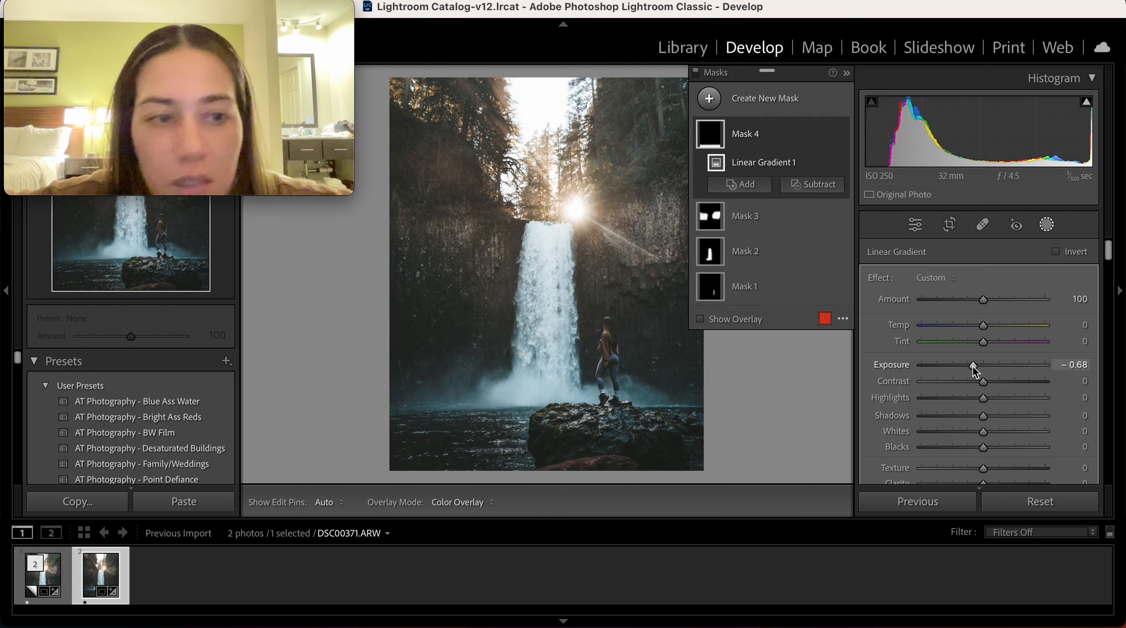
left_click(759, 382)
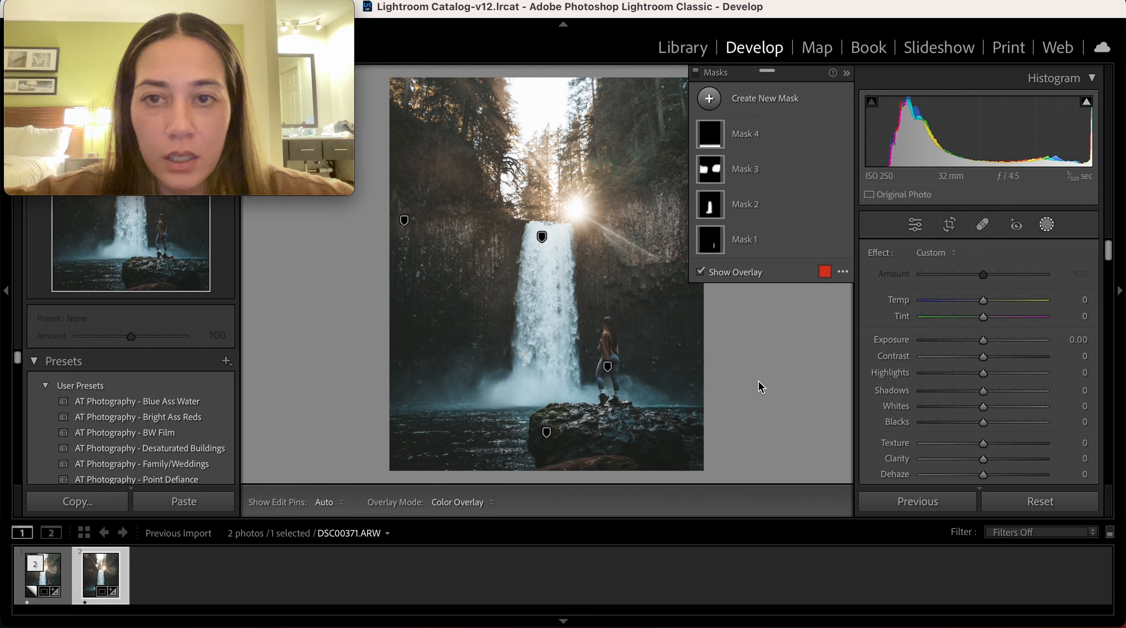
key("shift+w")
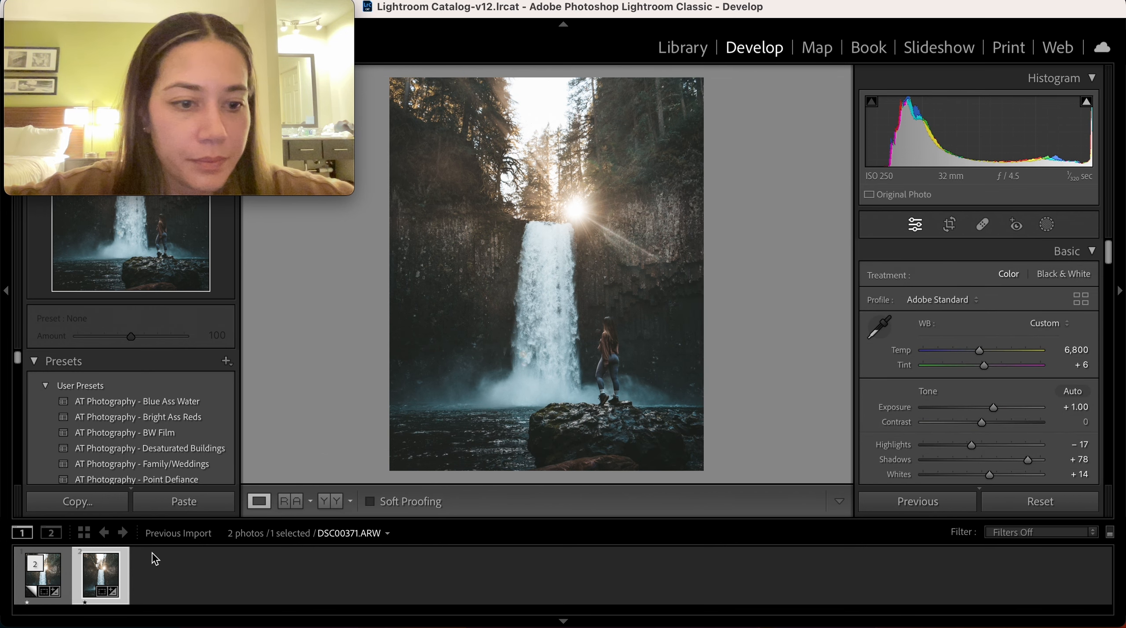
Step: Compare the edited photo side by side with its virtual copy as the reference, and return to the single-photo view
left_click(290, 501)
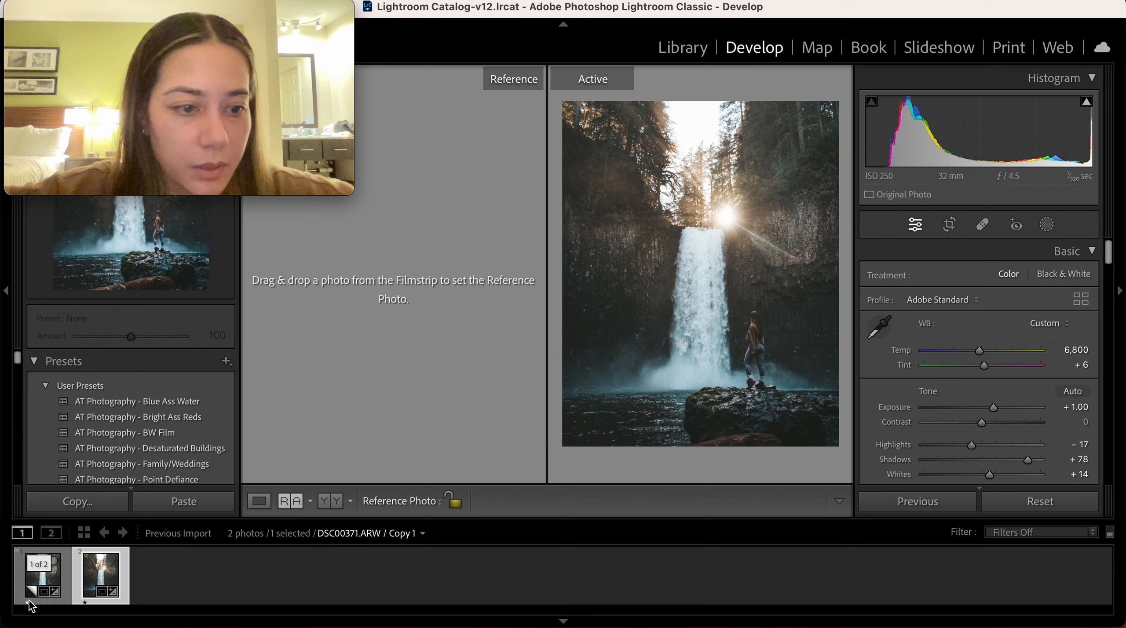
left_click(88, 570)
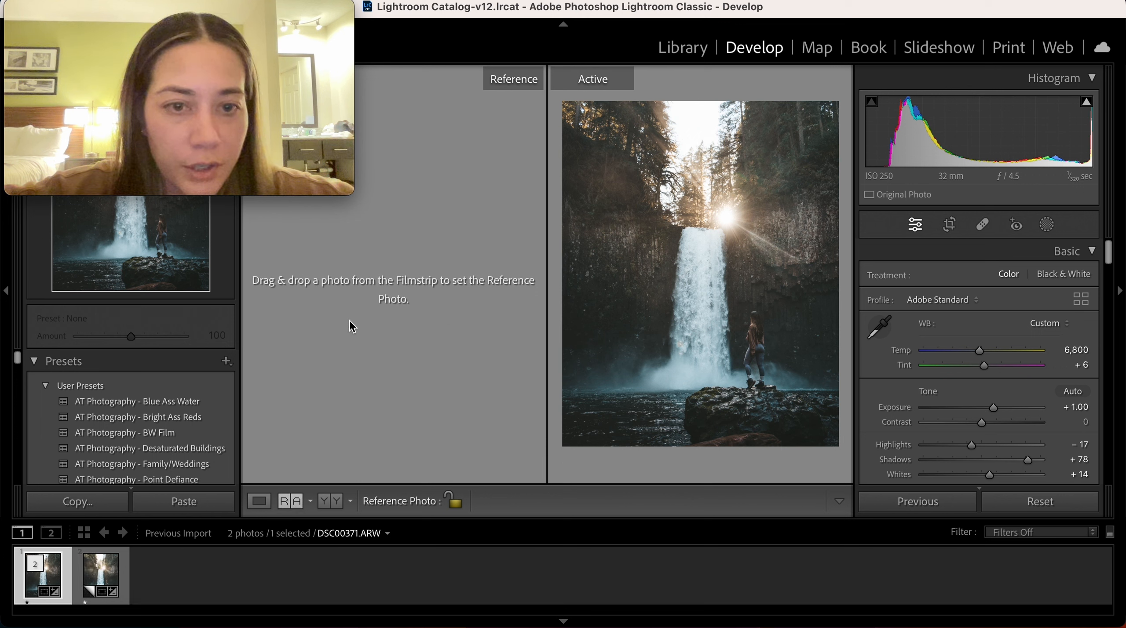
left_click_drag(121, 576, 408, 347)
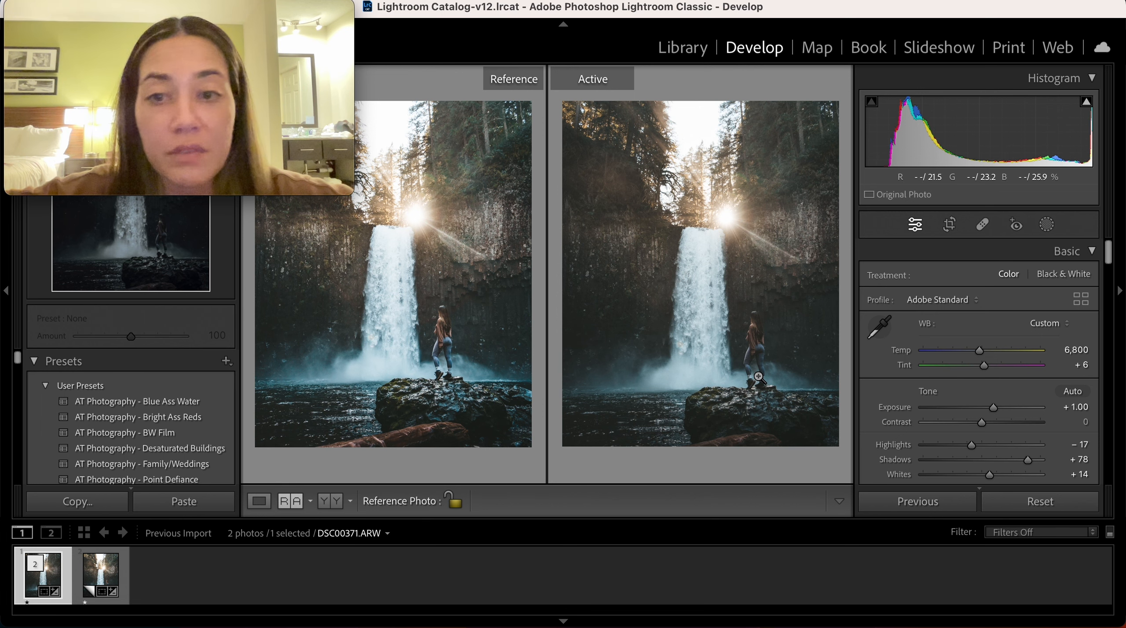
left_click(259, 501)
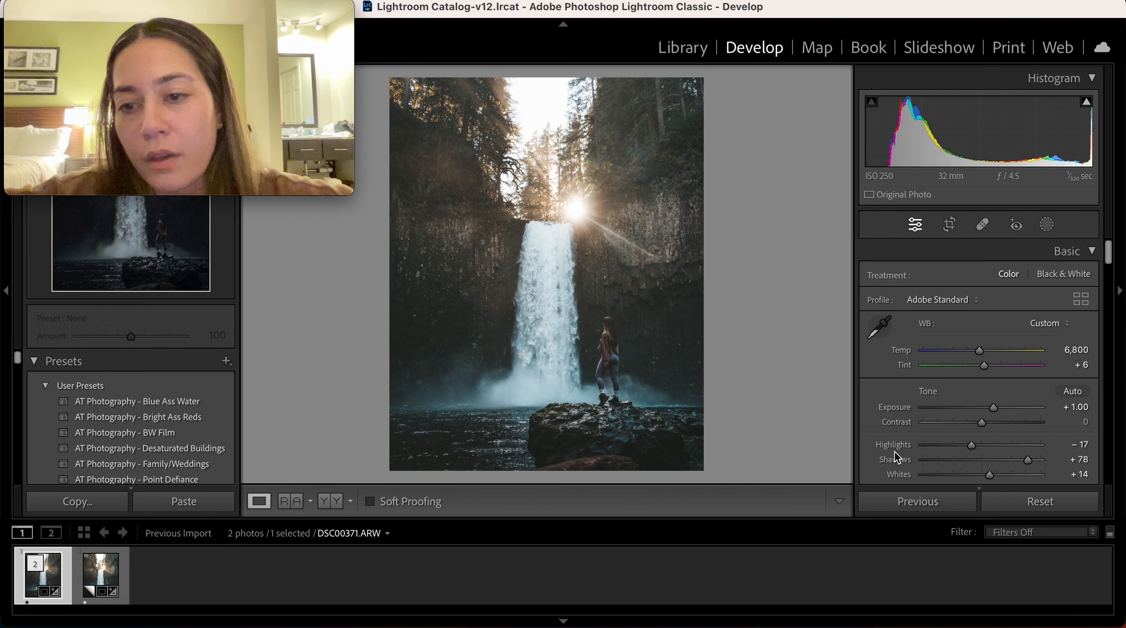
Step: Shape the tone curve by raising Highlights to about +34 and lowering Shadows to about -27
scroll(898, 457, "down", 10)
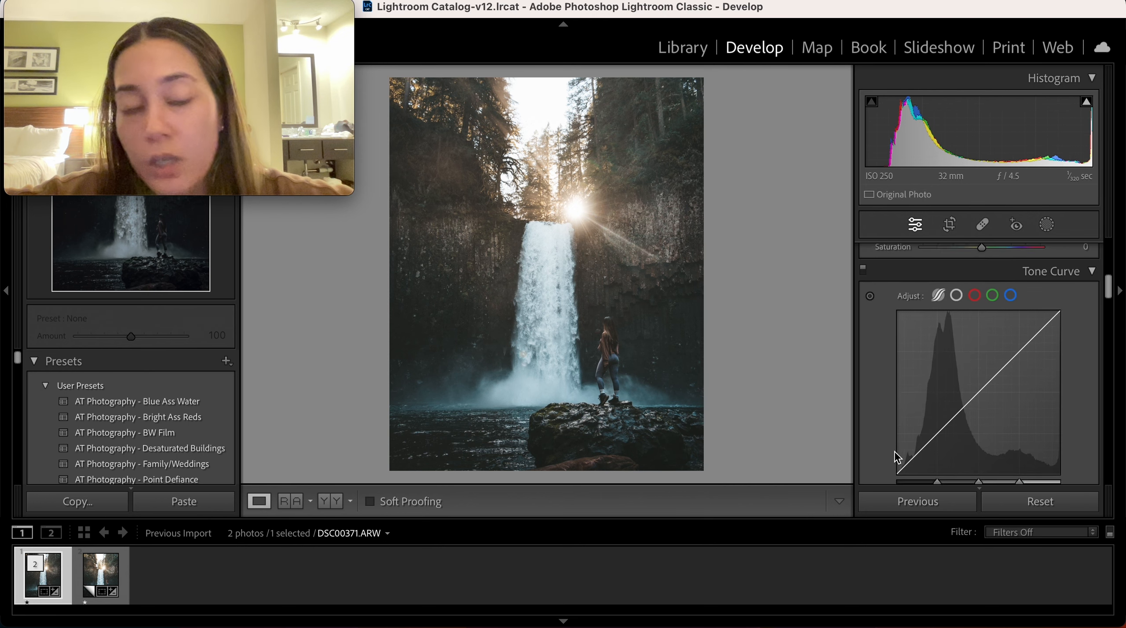
scroll(898, 458, "down", 1)
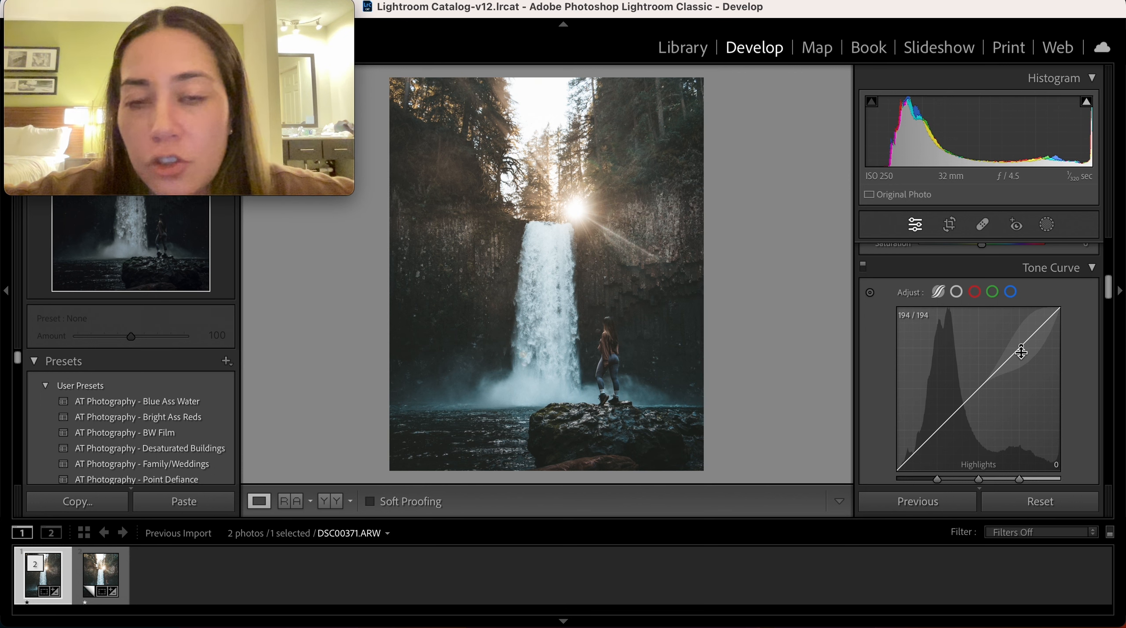
left_click_drag(1021, 346, 1021, 339)
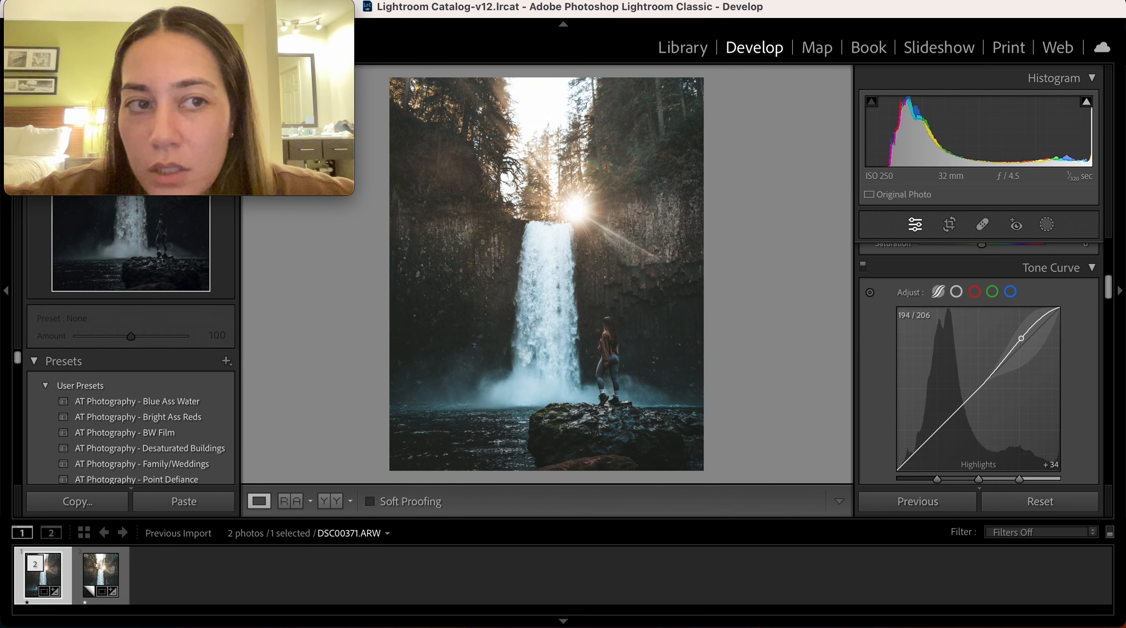
left_click_drag(931, 437, 931, 442)
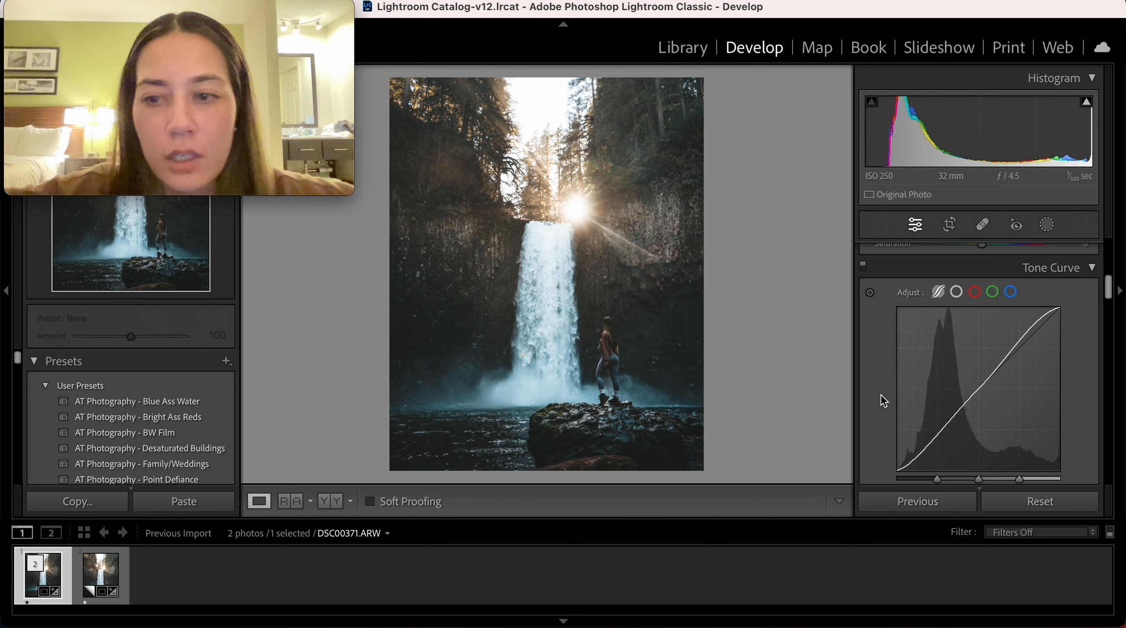
Step: Set luminance noise reduction to 10, checking the grain around the woman up close
scroll(873, 419, "down", 6)
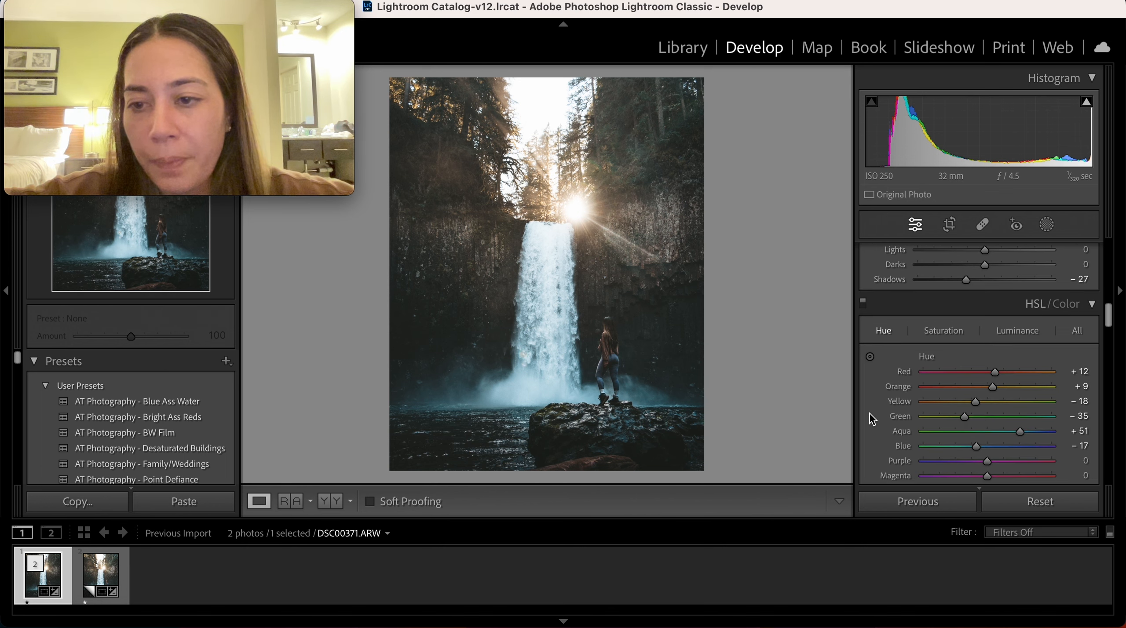
scroll(873, 419, "down", 10)
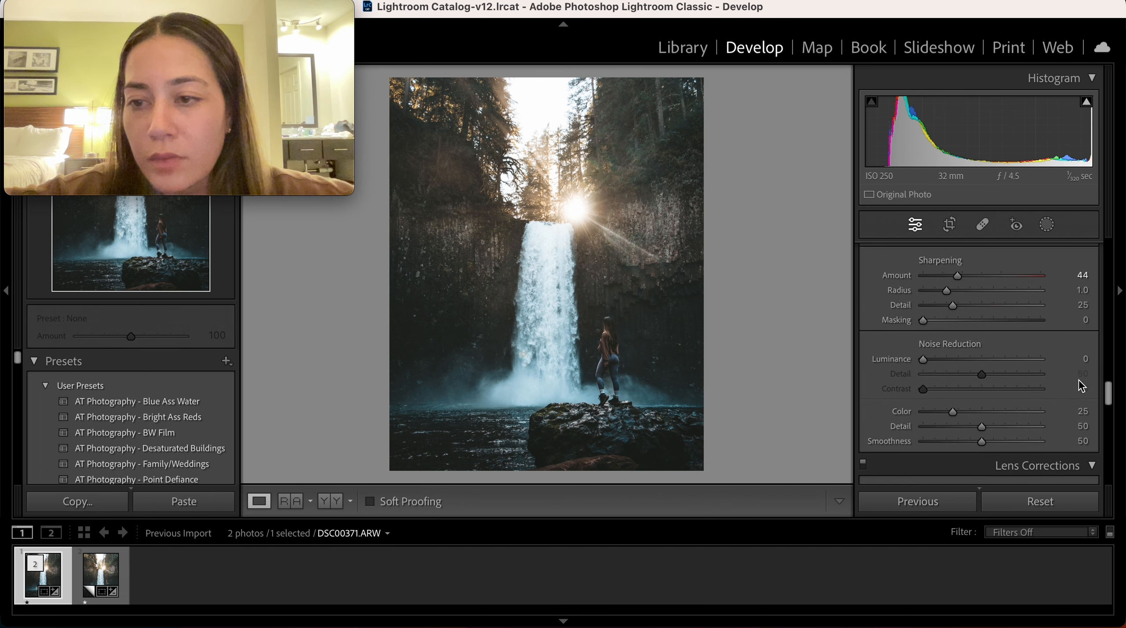
left_click(618, 345)
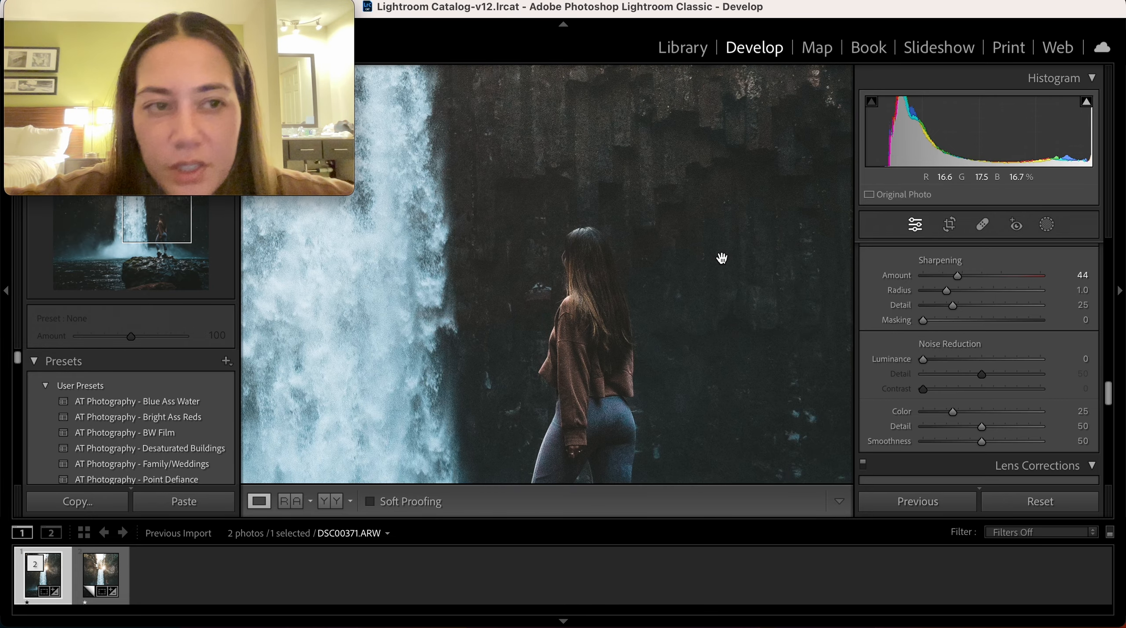
left_click(1085, 359)
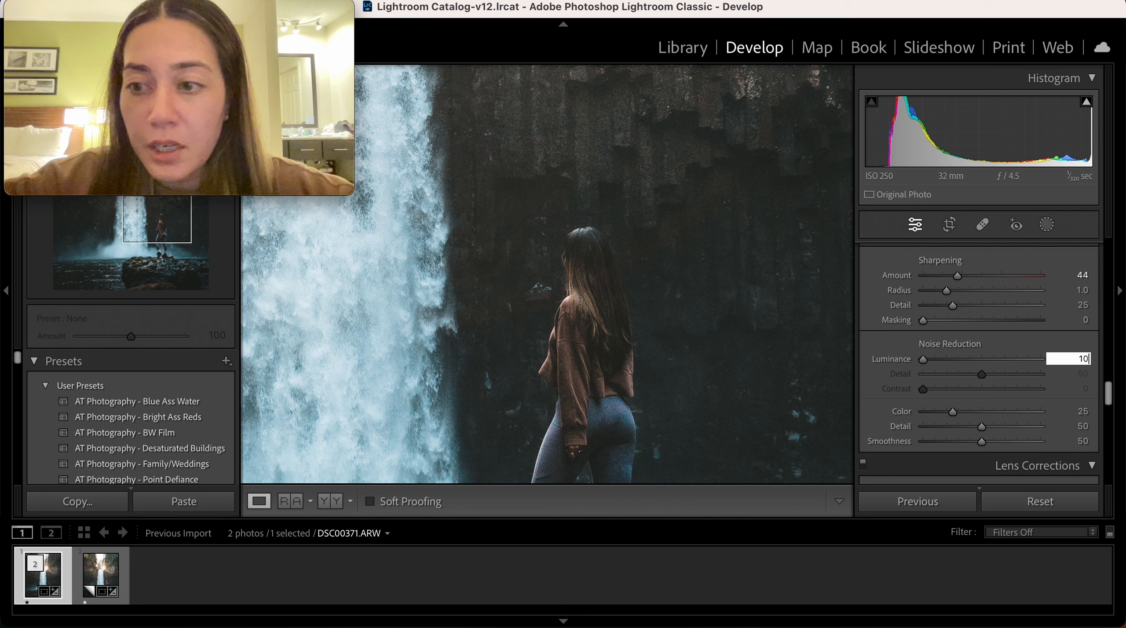
key("Return")
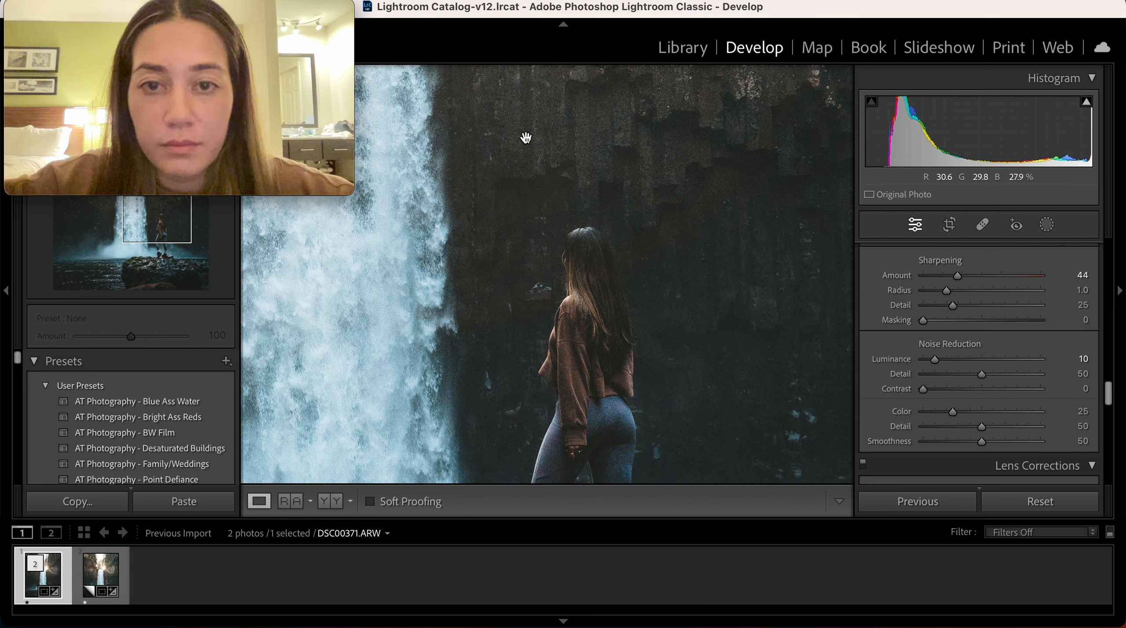
left_click(557, 234)
left_click(558, 234)
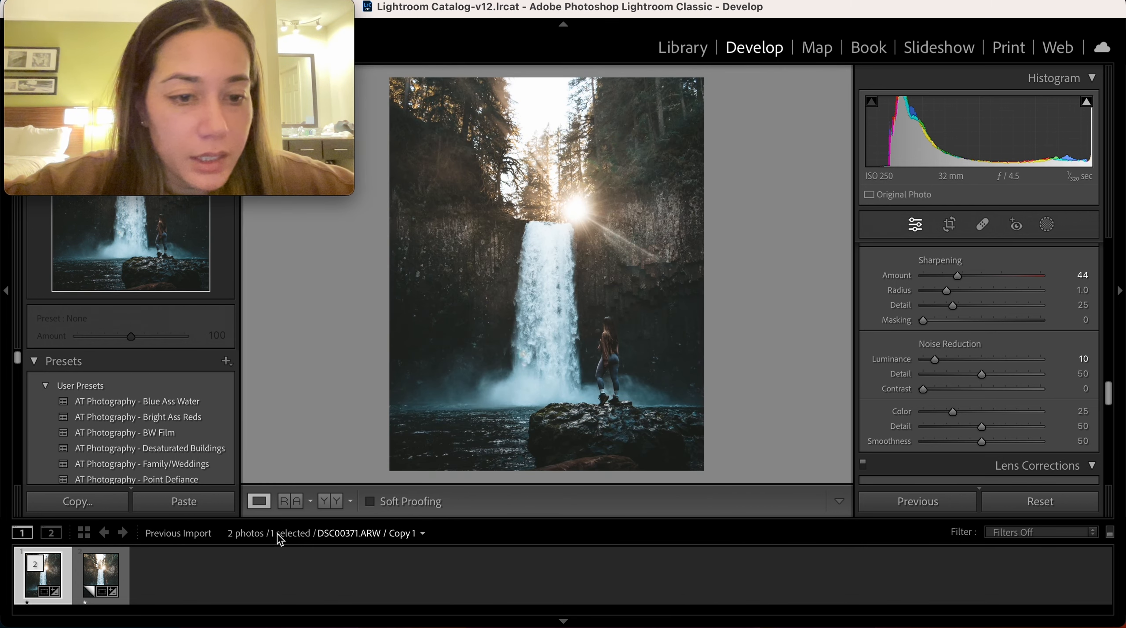
Step: Compare the finished edit with the reference copy again, and view the copy on its own
left_click(291, 501)
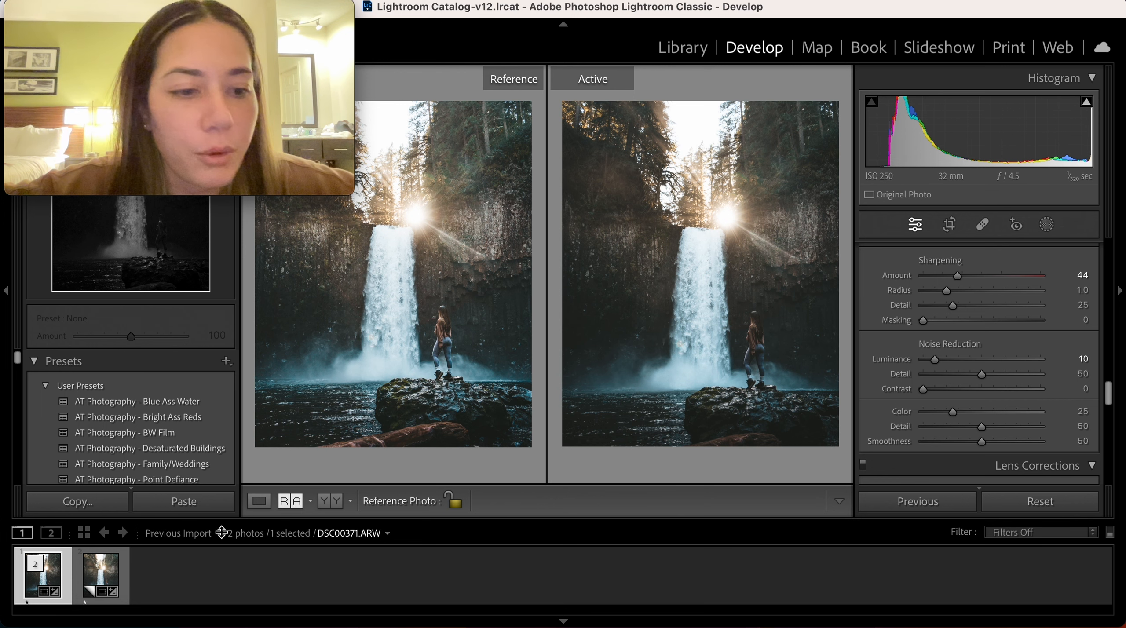
left_click(101, 575)
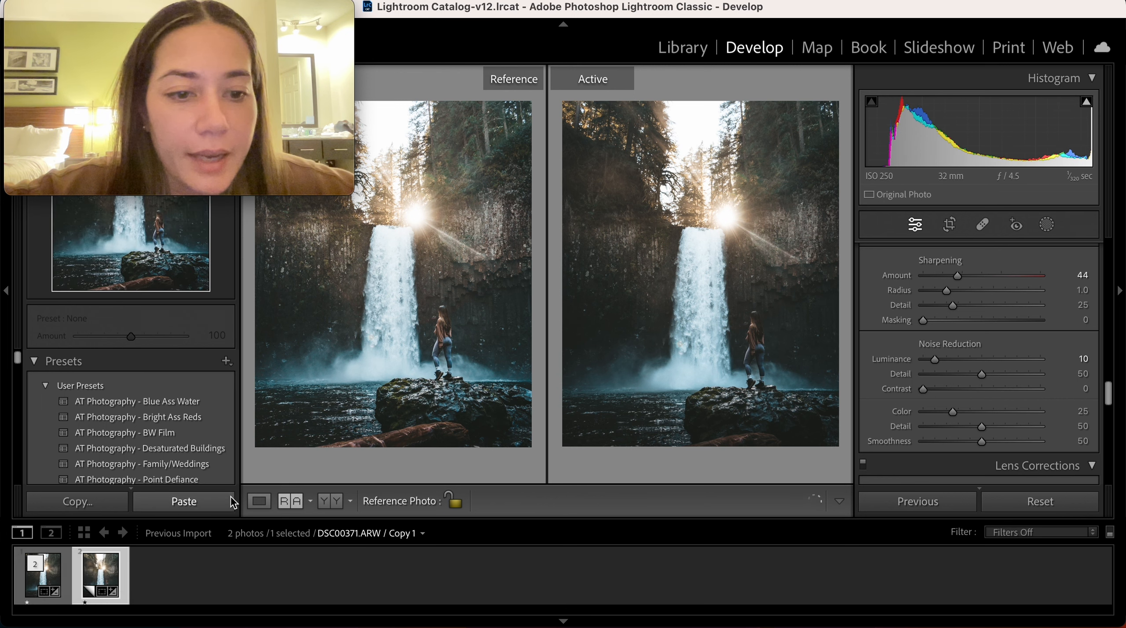
left_click(258, 501)
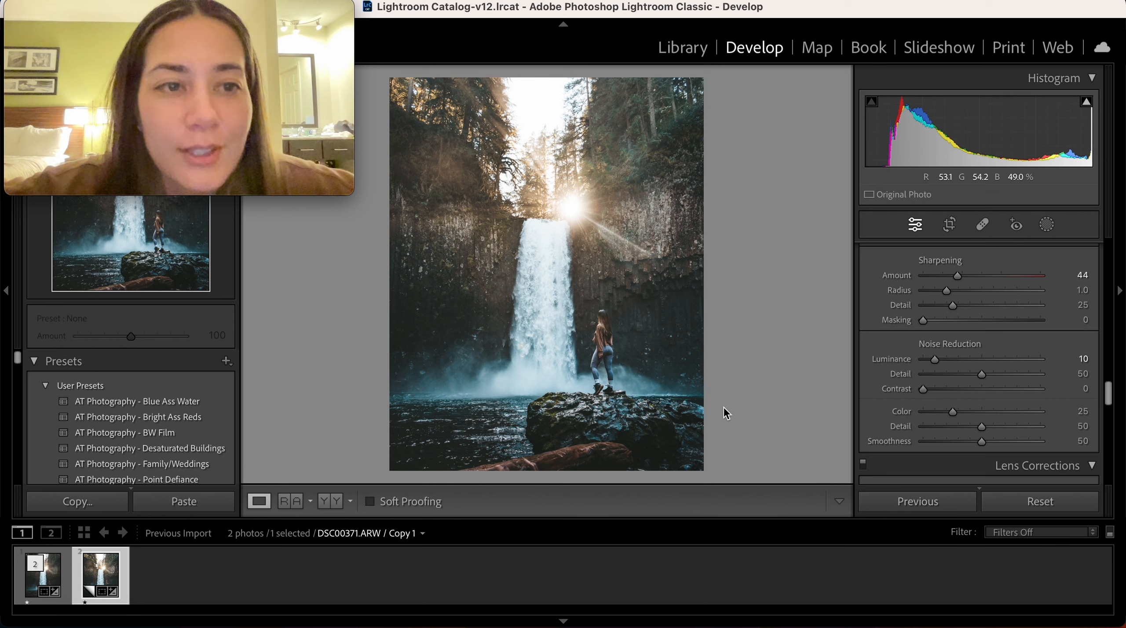